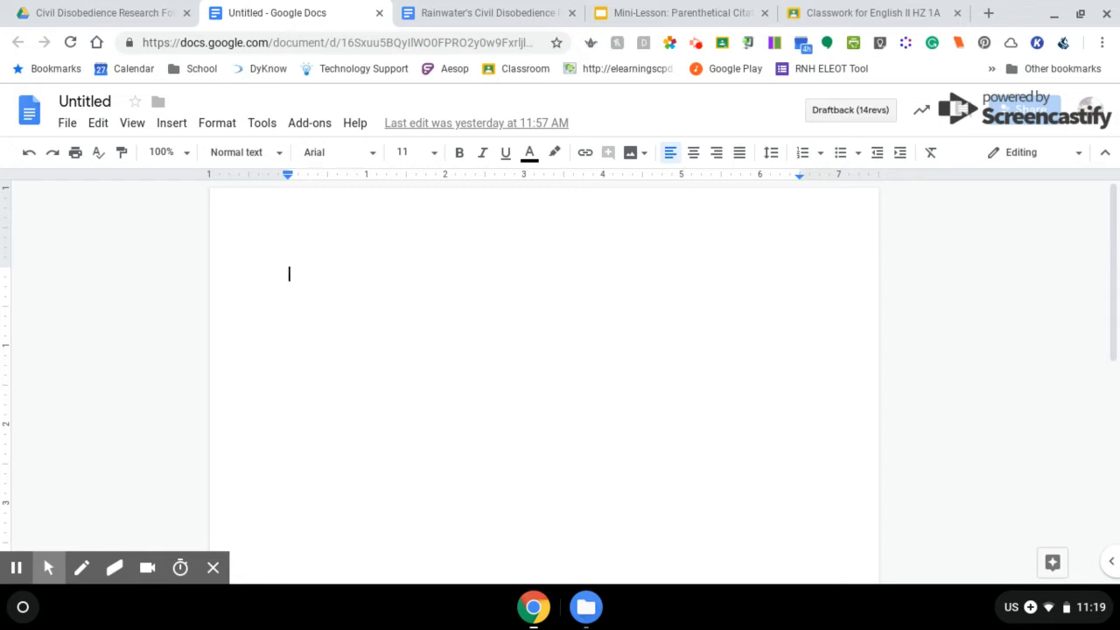
Switch the blank document's font to Times New Roman and set line spacing to Double
click(344, 164)
click(357, 223)
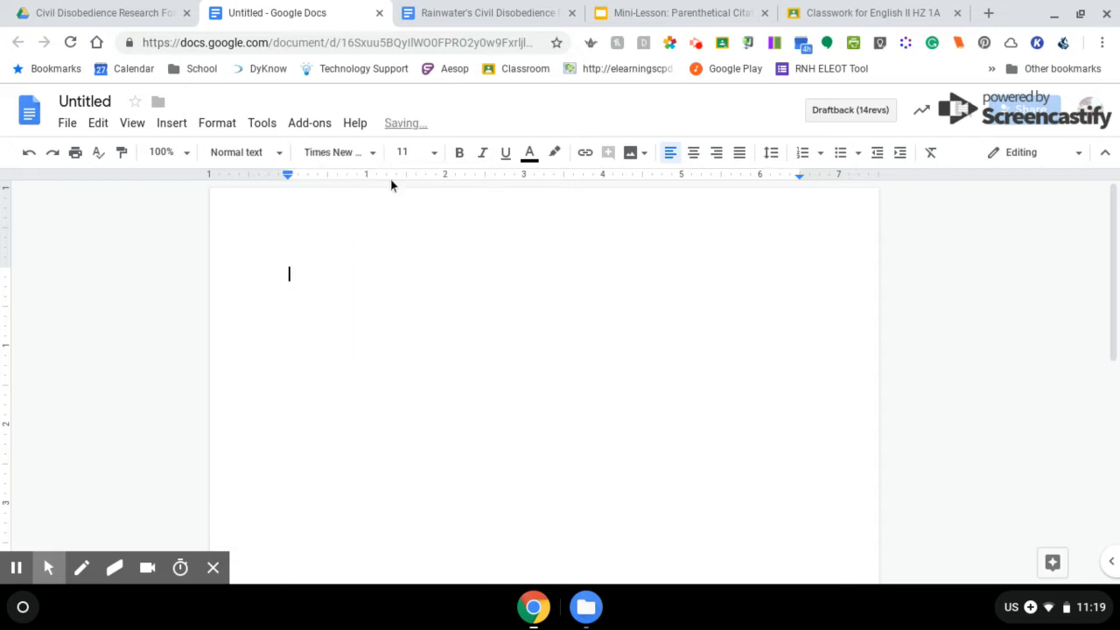
click(409, 152)
text(12)
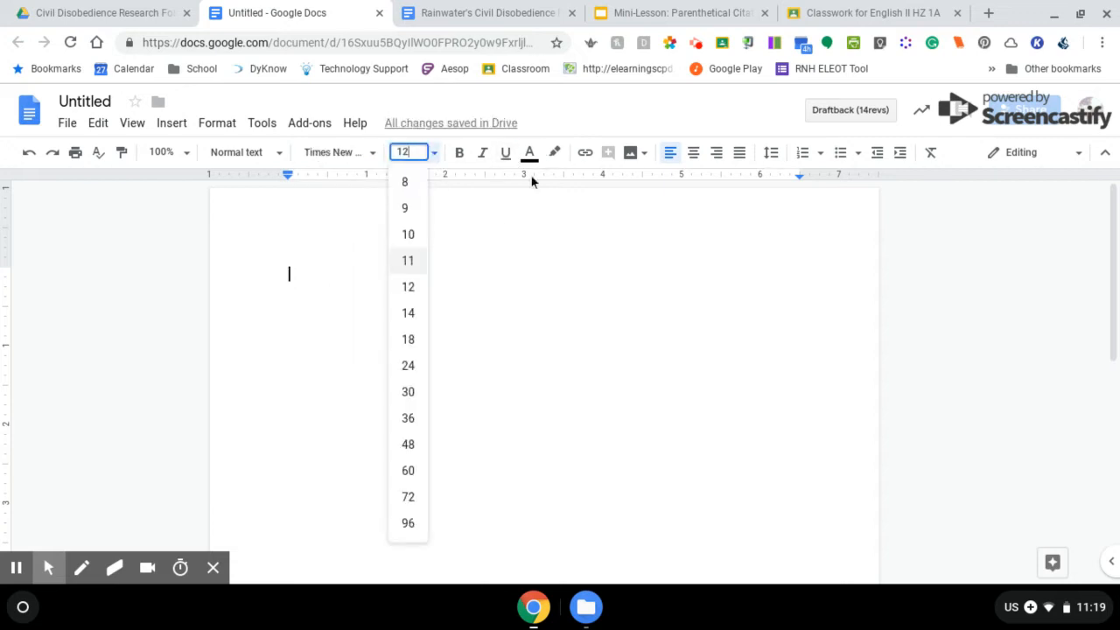
click(500, 263)
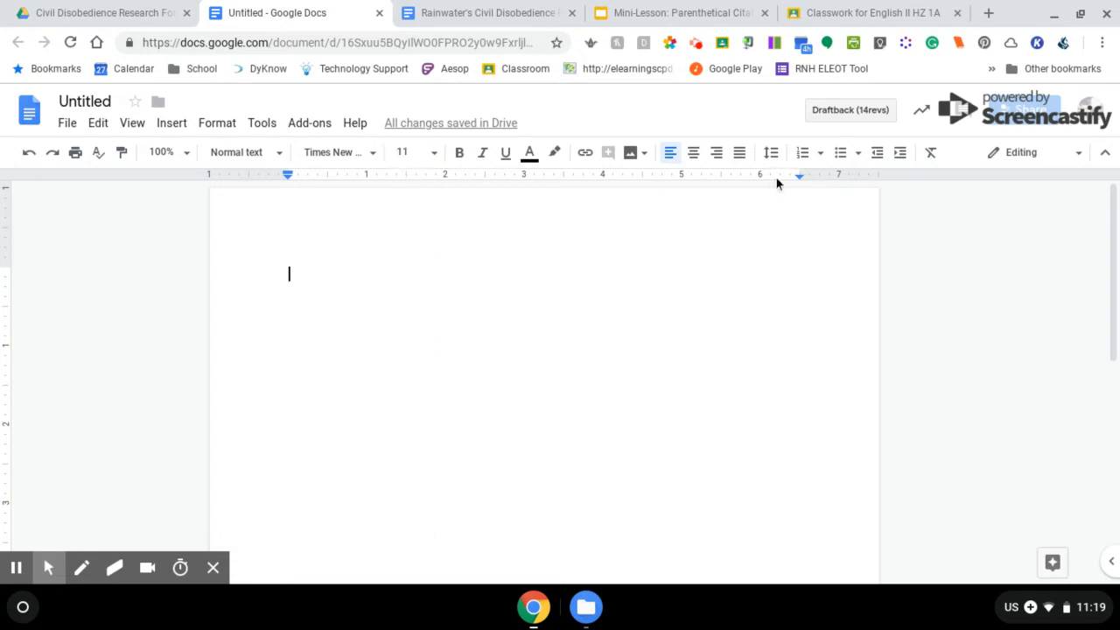
click(771, 153)
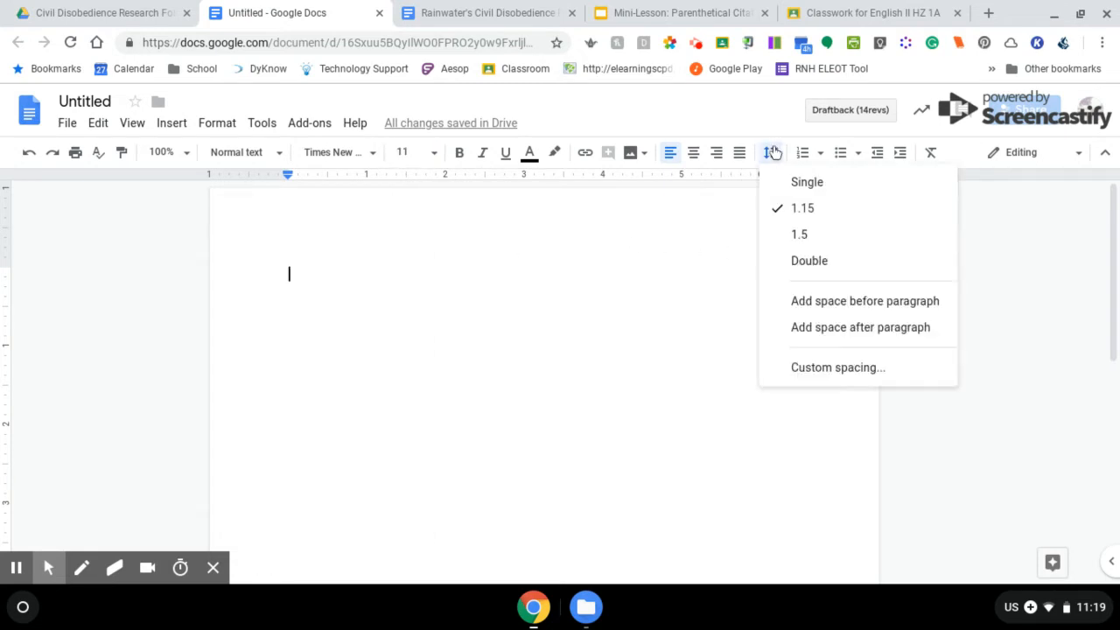
click(809, 264)
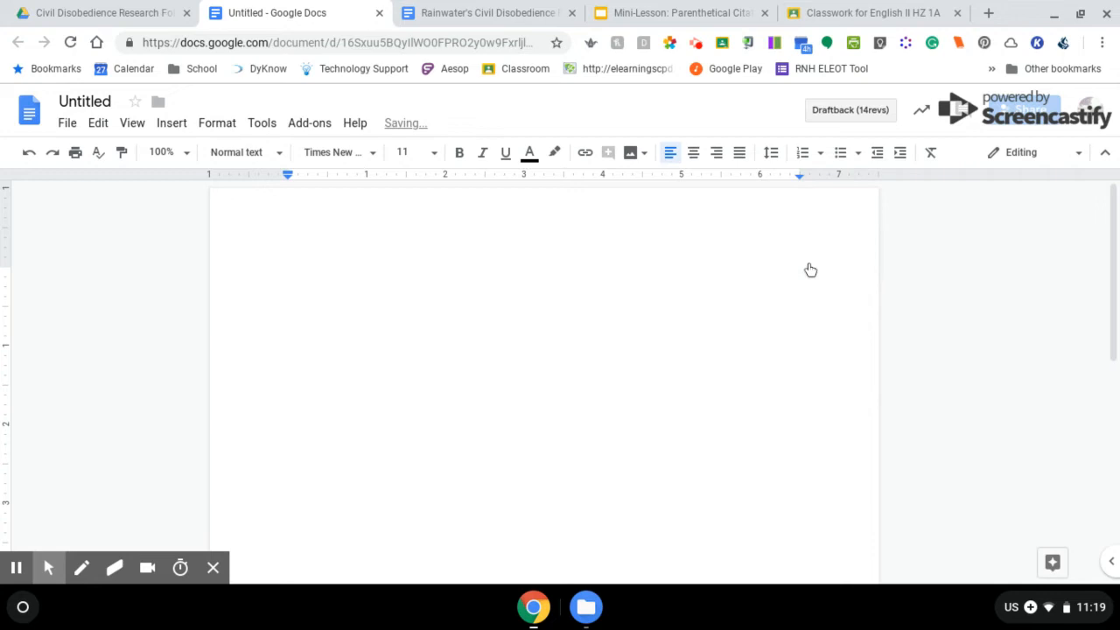
Open the page header, right-align it, and type the student's last name
double_click(769, 227)
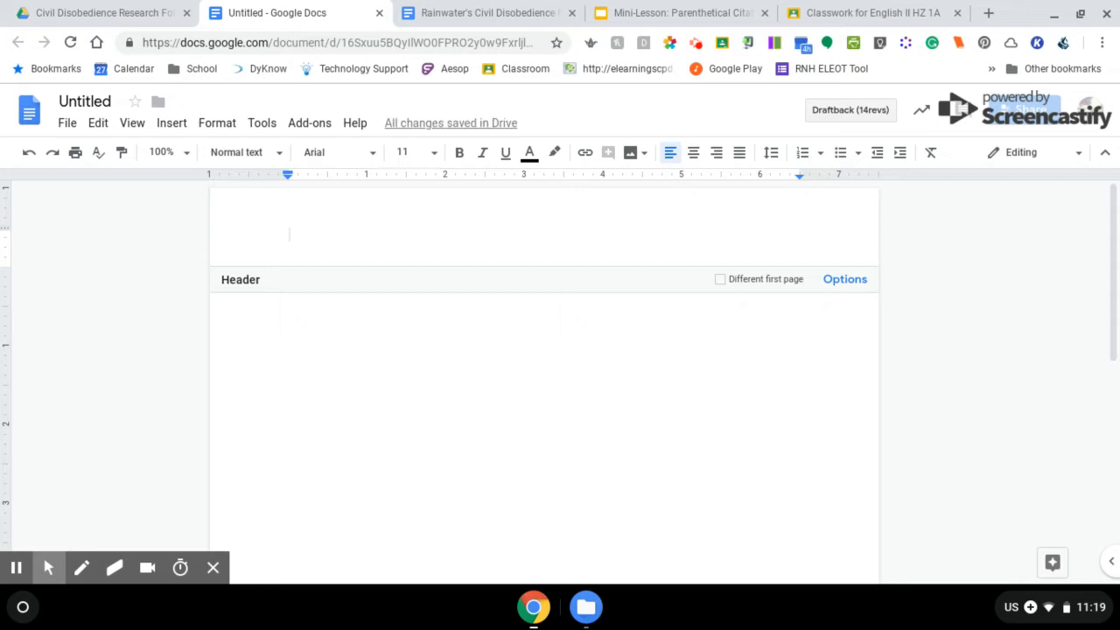
click(714, 158)
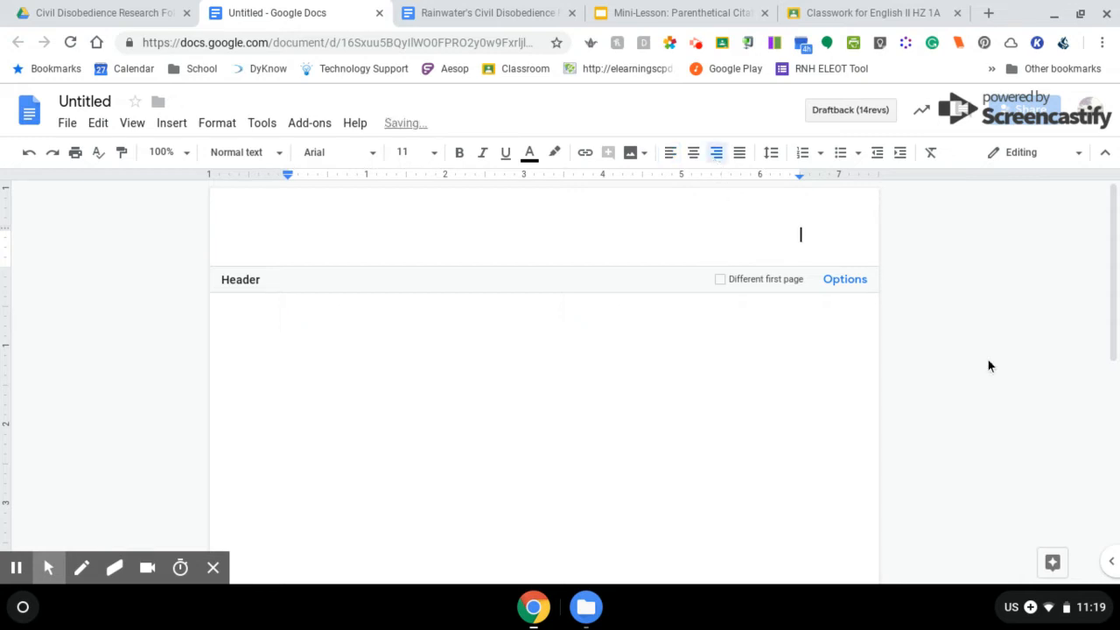
text(Rainwater)
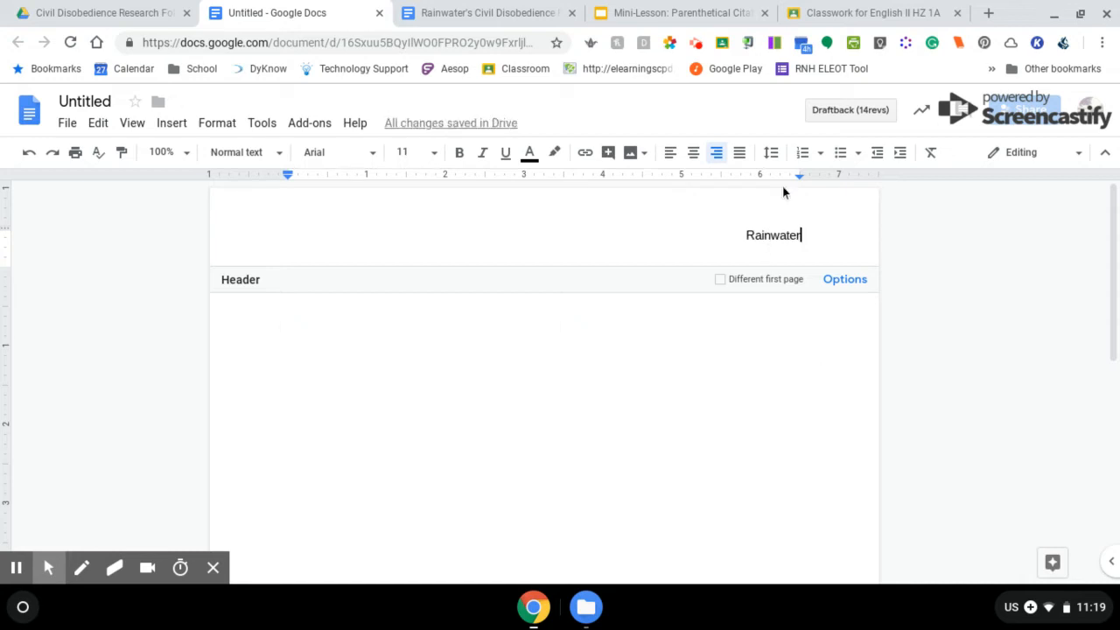
Format the header last name in Times New Roman at size 12
double_click(762, 236)
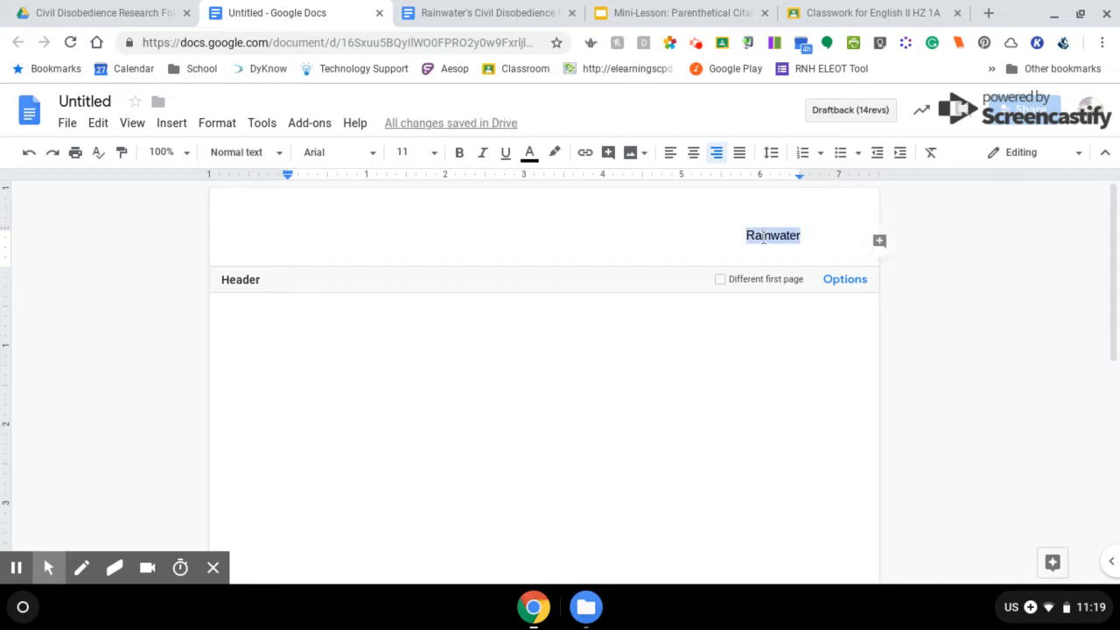
click(343, 153)
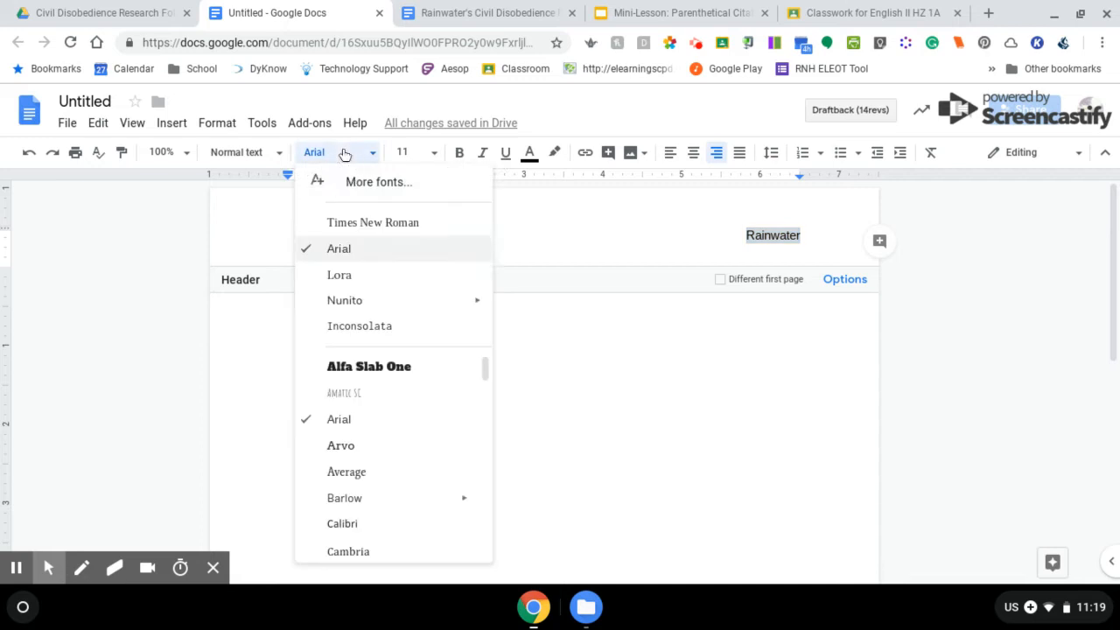
click(361, 223)
click(410, 153)
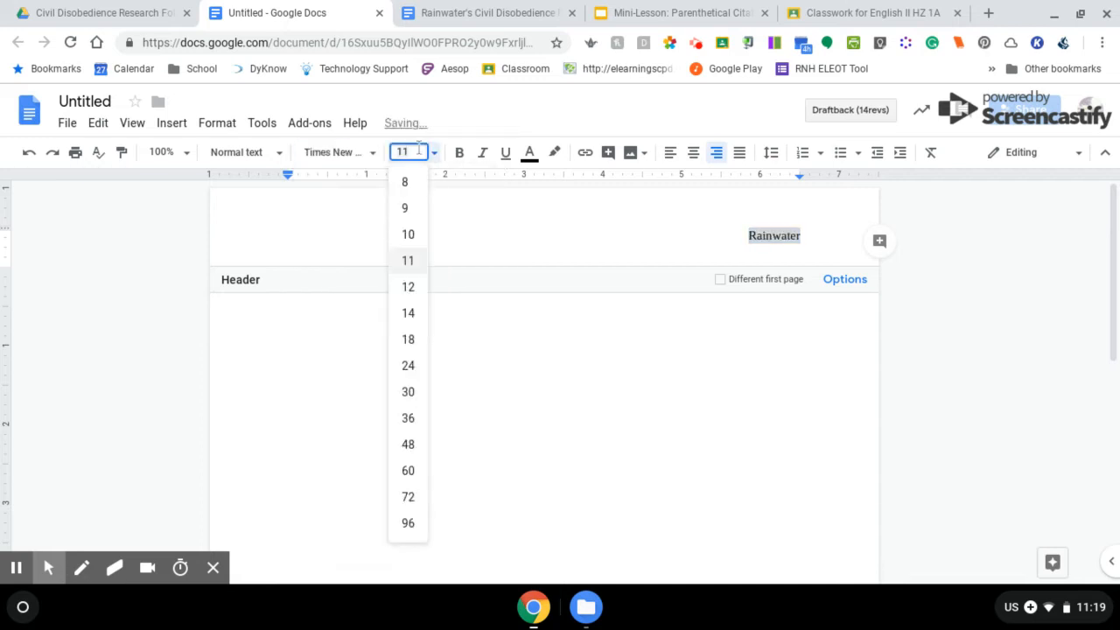
text(12)
key(Return)
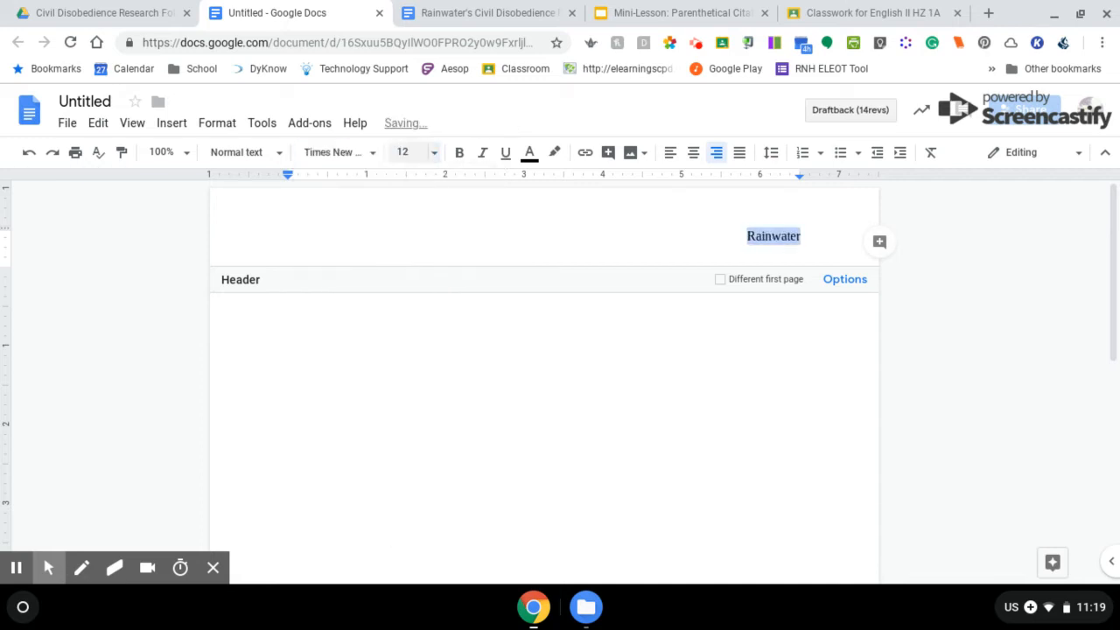
click(818, 240)
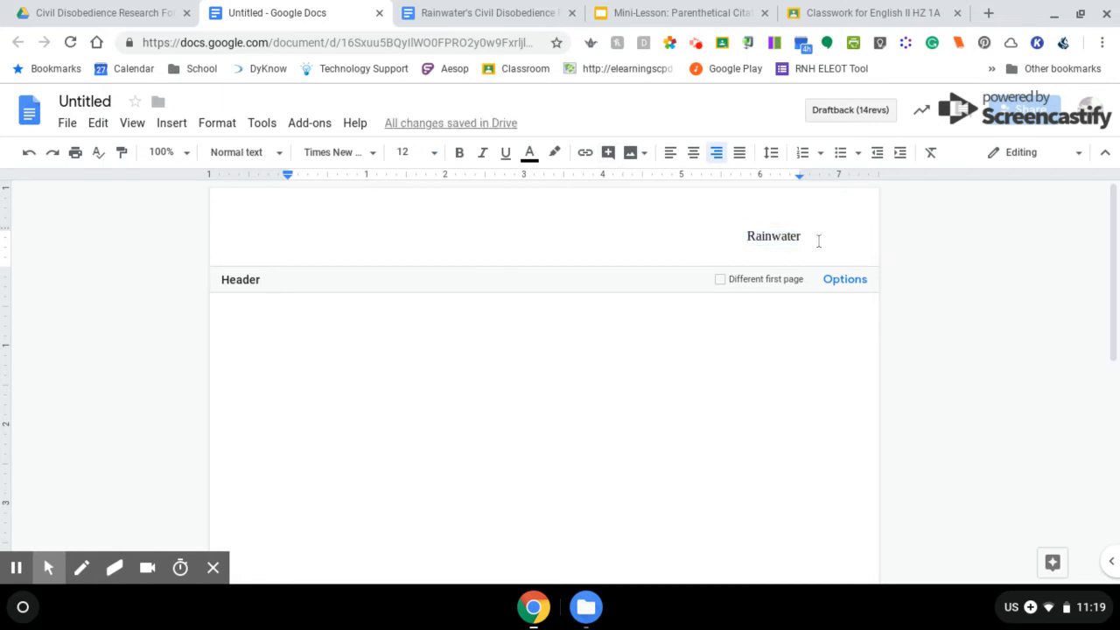
click(166, 132)
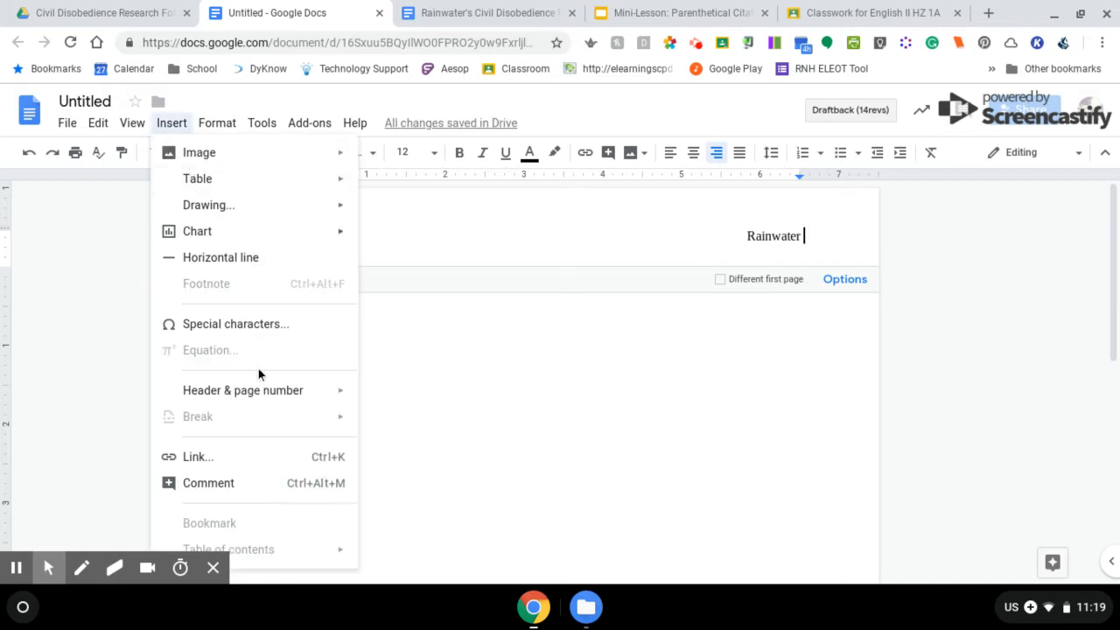
Add a page number after the header name using the first layout, then return to the body
mouse_move(285, 399)
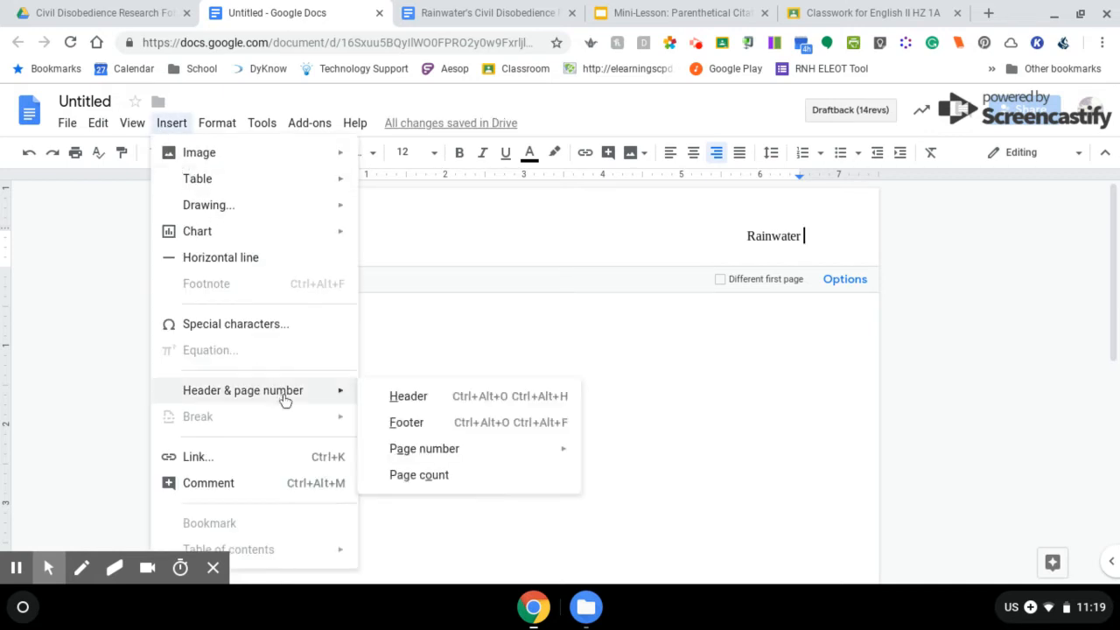
mouse_move(448, 455)
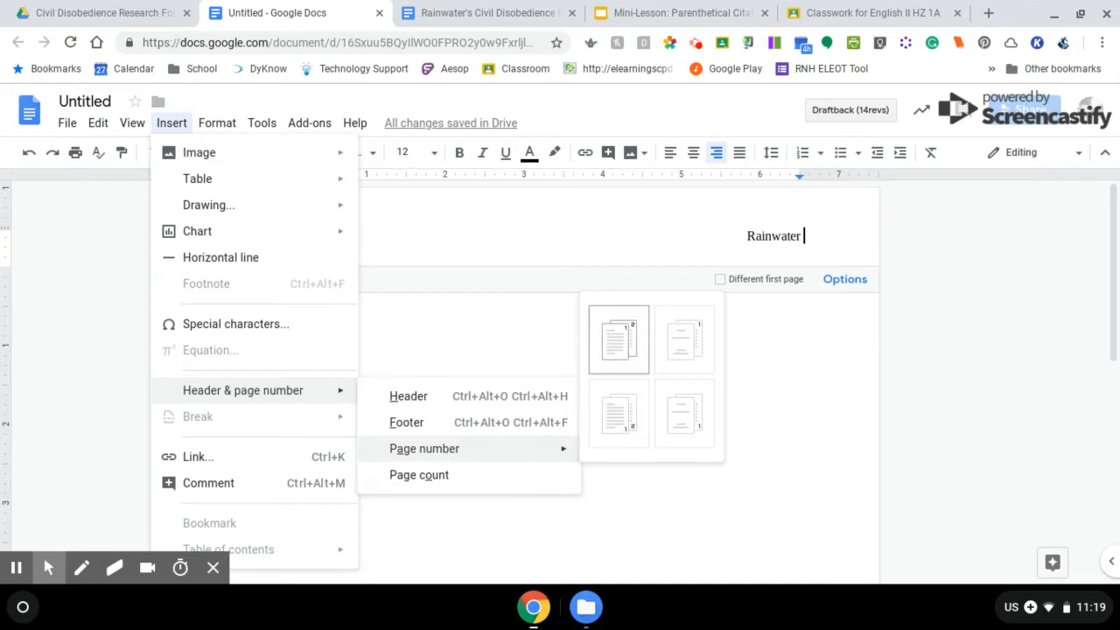
click(626, 361)
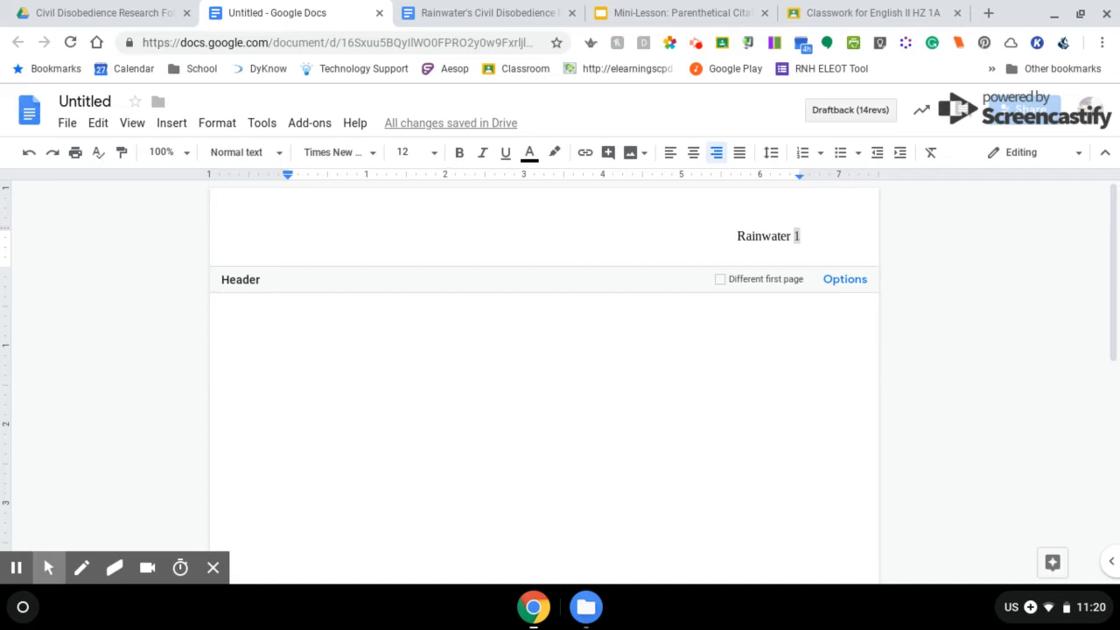
click(702, 341)
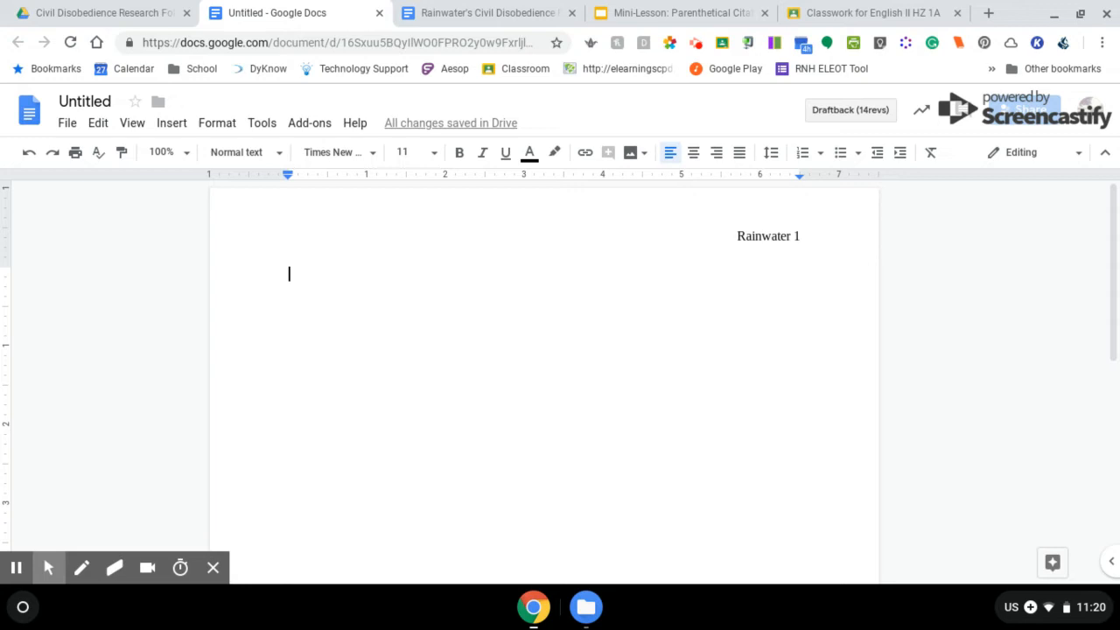
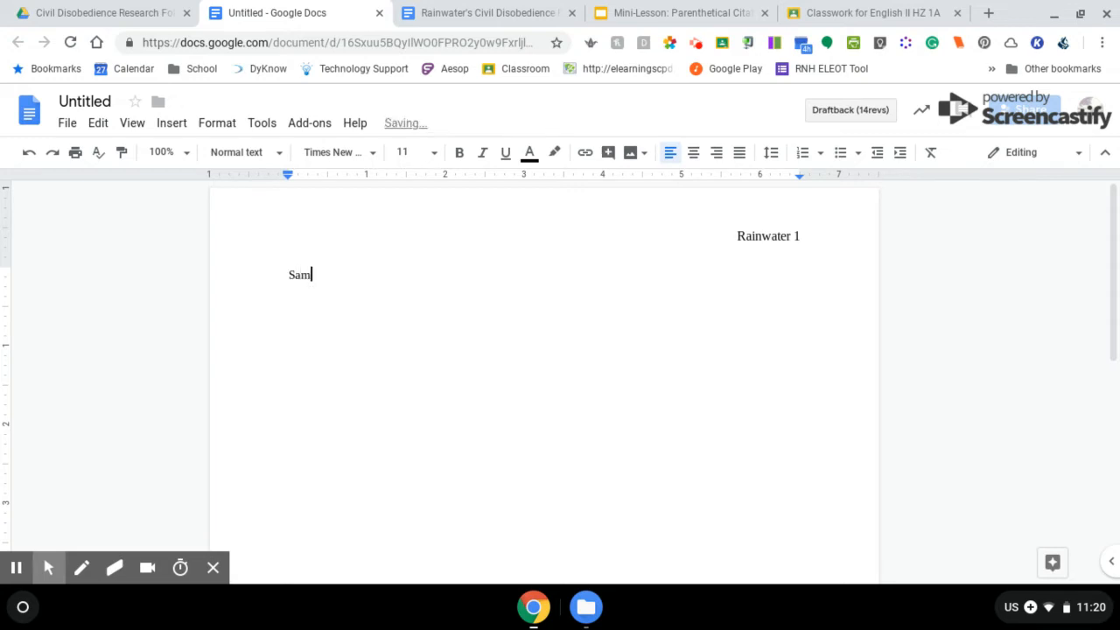
Type the student's full name on the first line and set it to size 12
key(shift+Home)
click(426, 152)
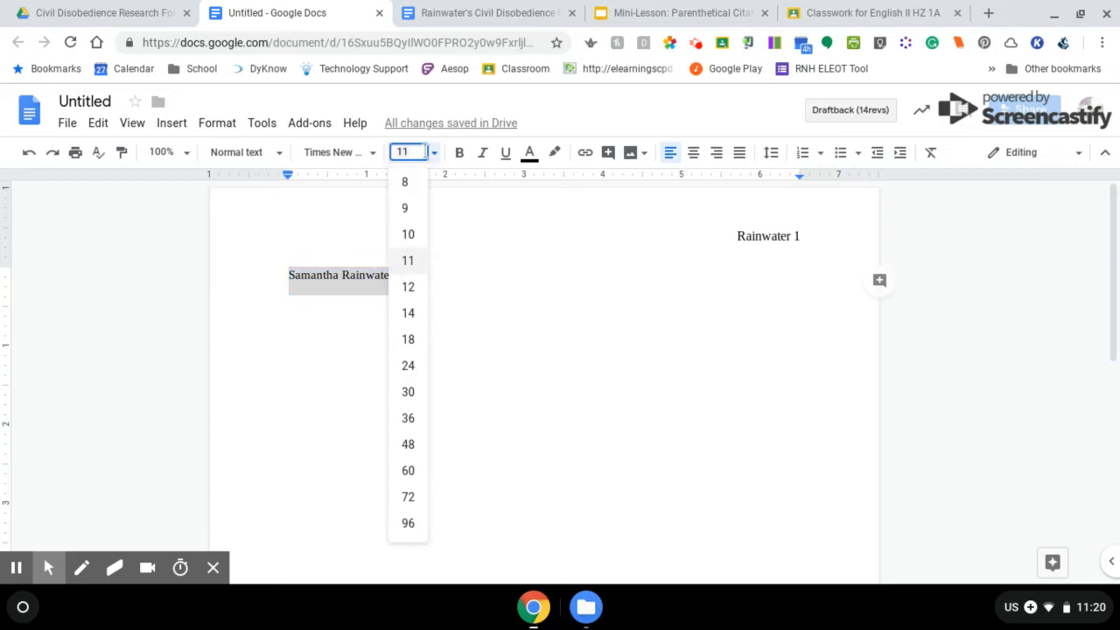
text(12)
key(Return)
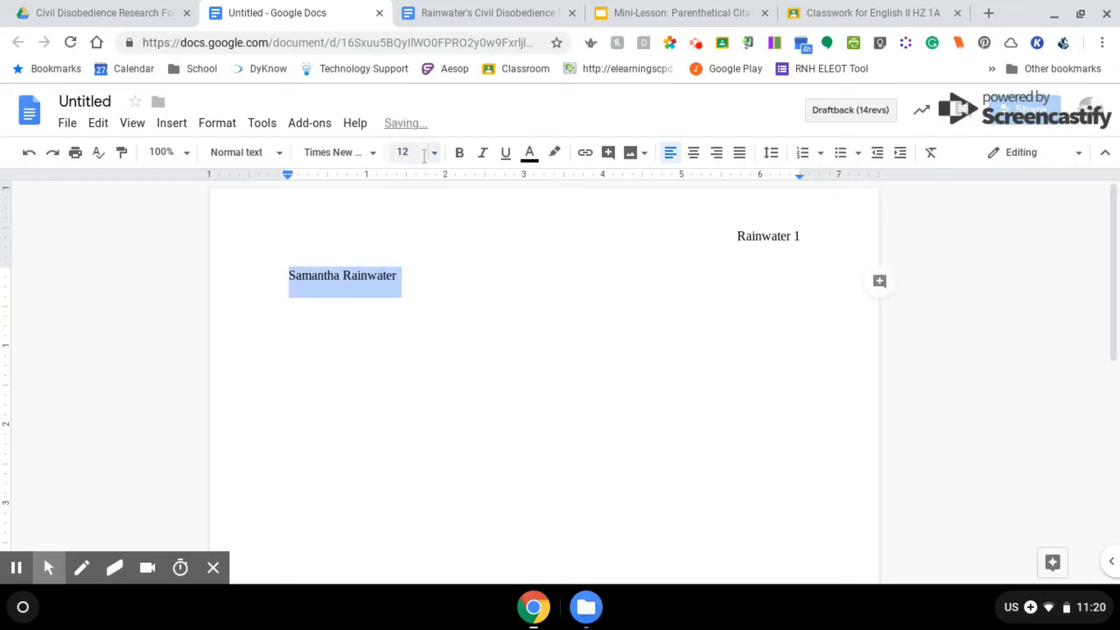
click(445, 280)
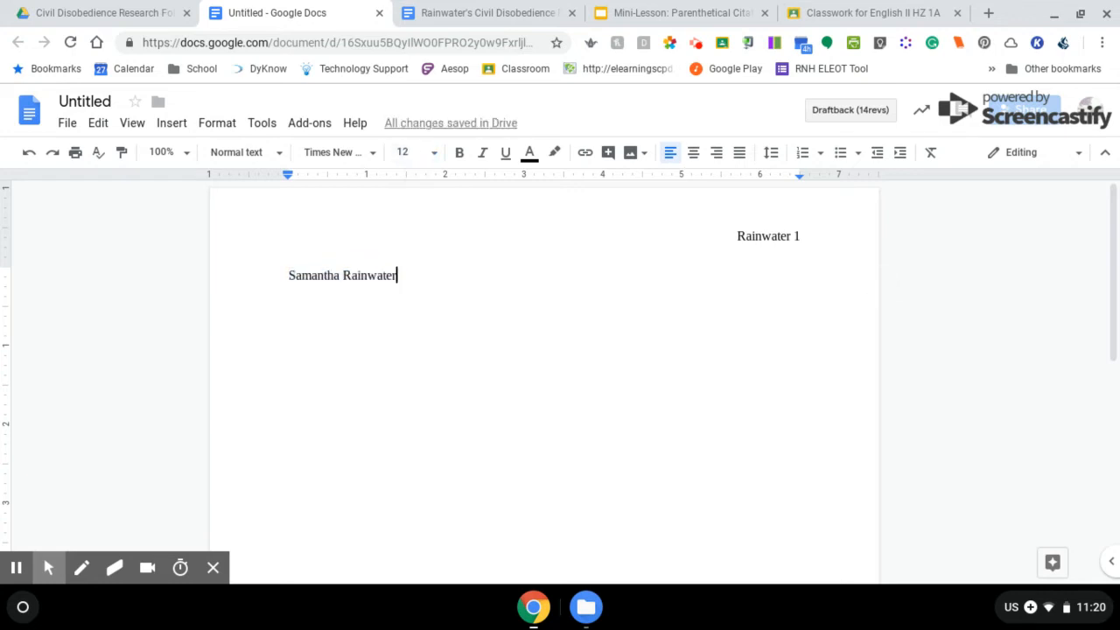
key(Return)
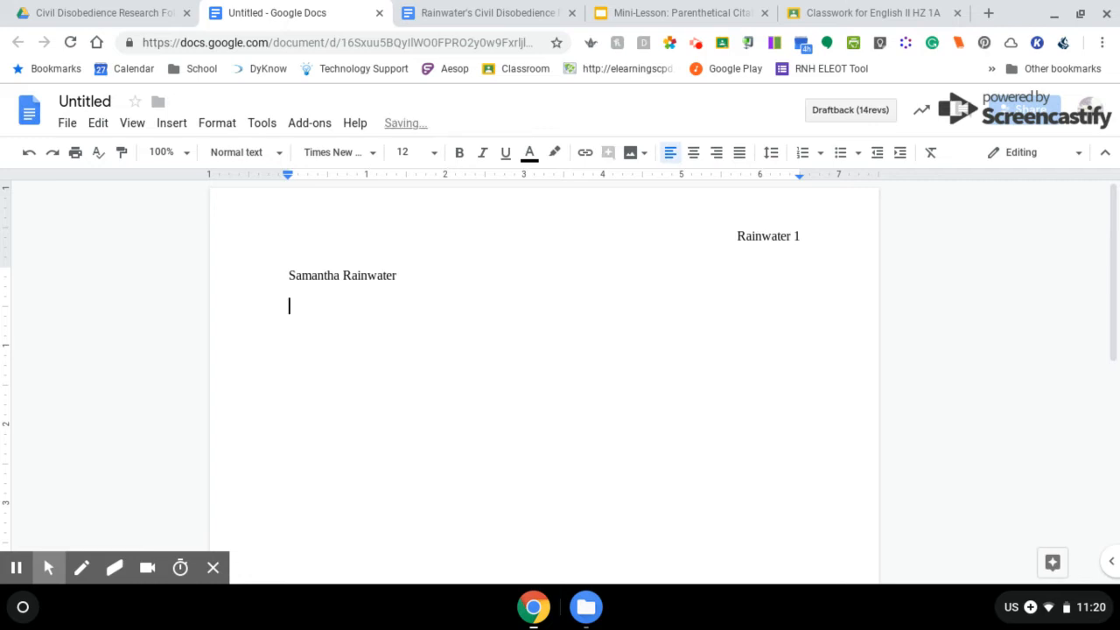
Add the teacher's name, 'English II HZ' and '8 April 2019' on separate lines, then centre an empty line
text(Ms. Rainwater)
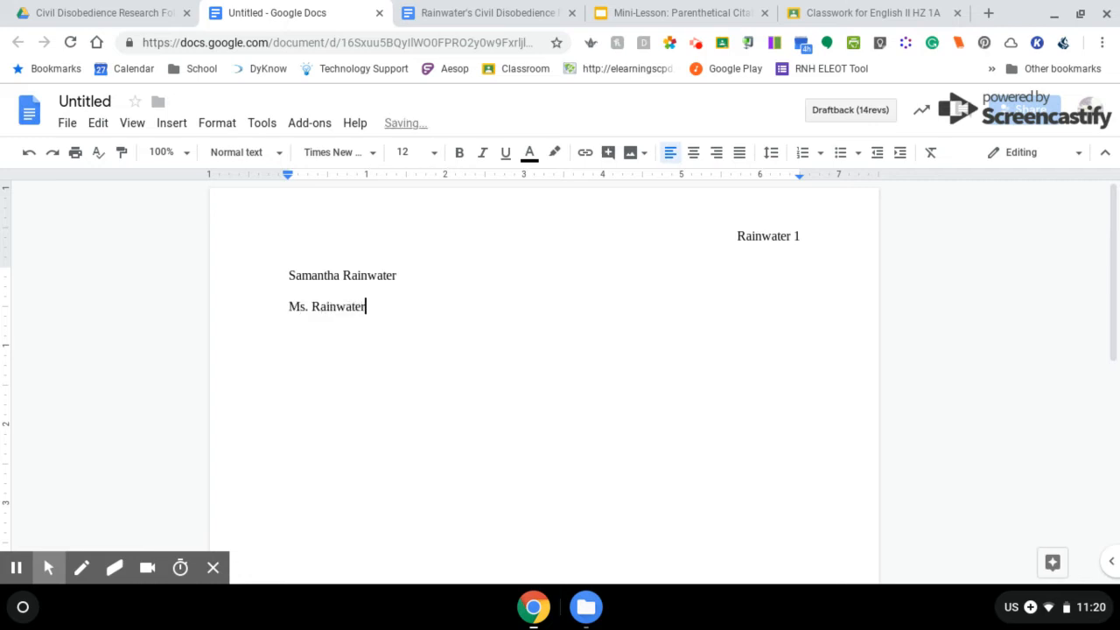
key(Return)
text(English II HZ/ENglish)
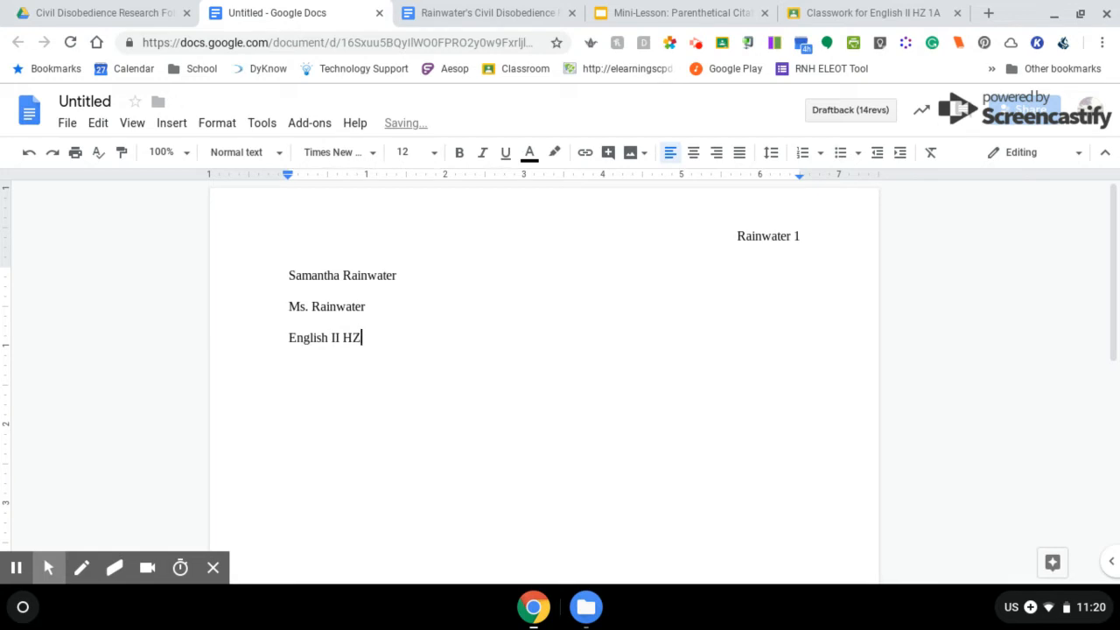
key(BackSpace)
key(BackSpace)
key(BackSpace)
key(BackSpace)
key(BackSpace)
key(BackSpace)
key(BackSpace)
key(BackSpace)
key(BackSpace)
key(BackSpace)
text(HON)
key(BackSpace)
key(BackSpace)
key(BackSpace)
text(HZ)
key(Return)
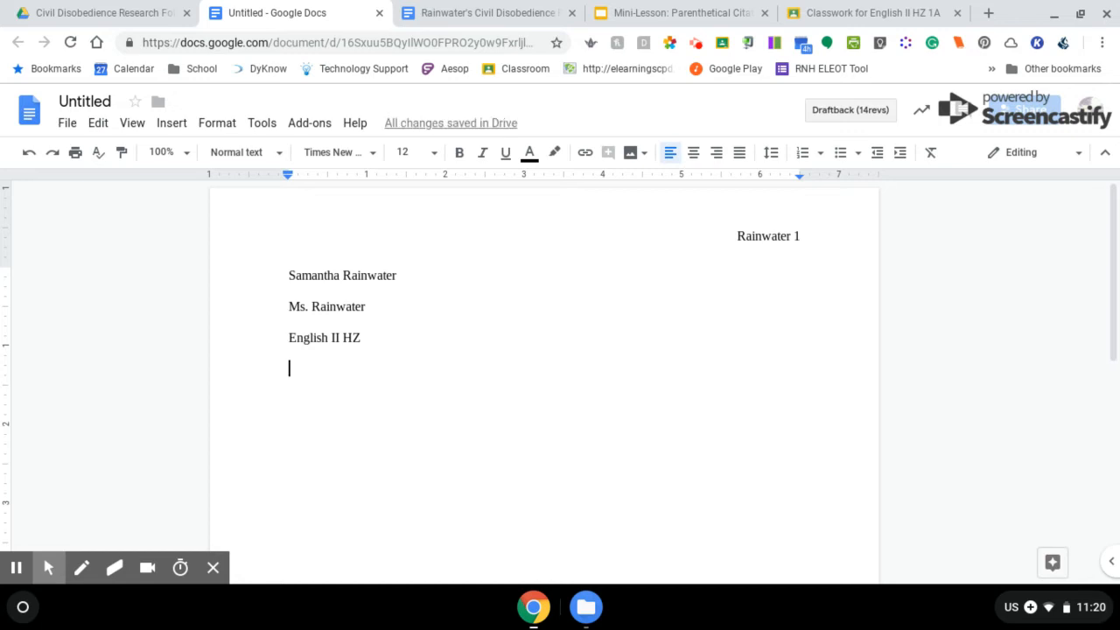
text(8 April )
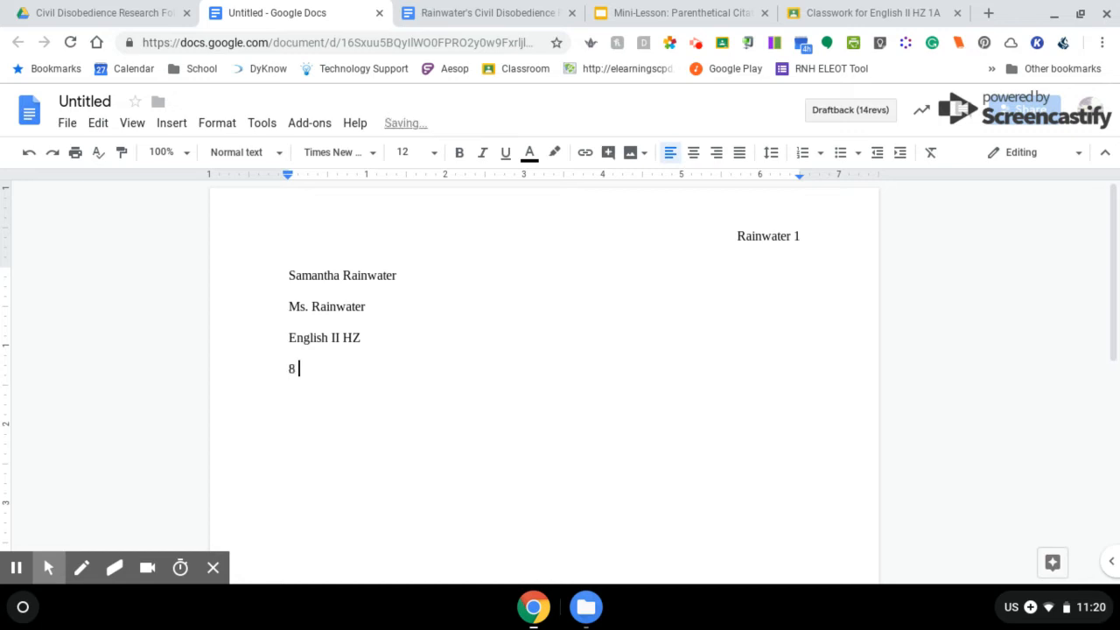
text(2019)
key(Return)
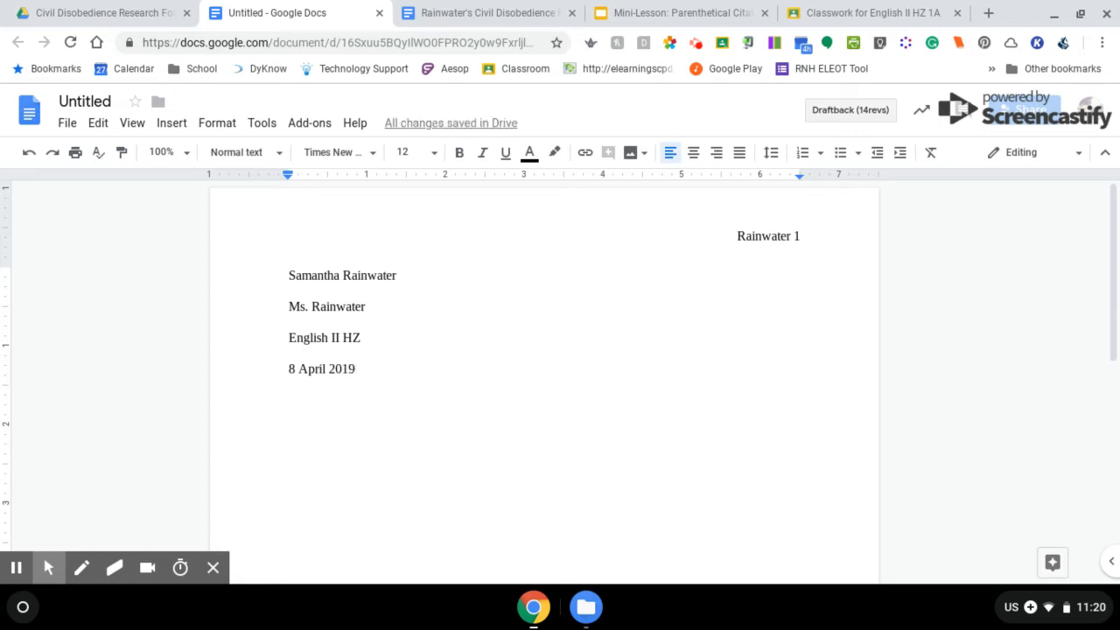
click(694, 154)
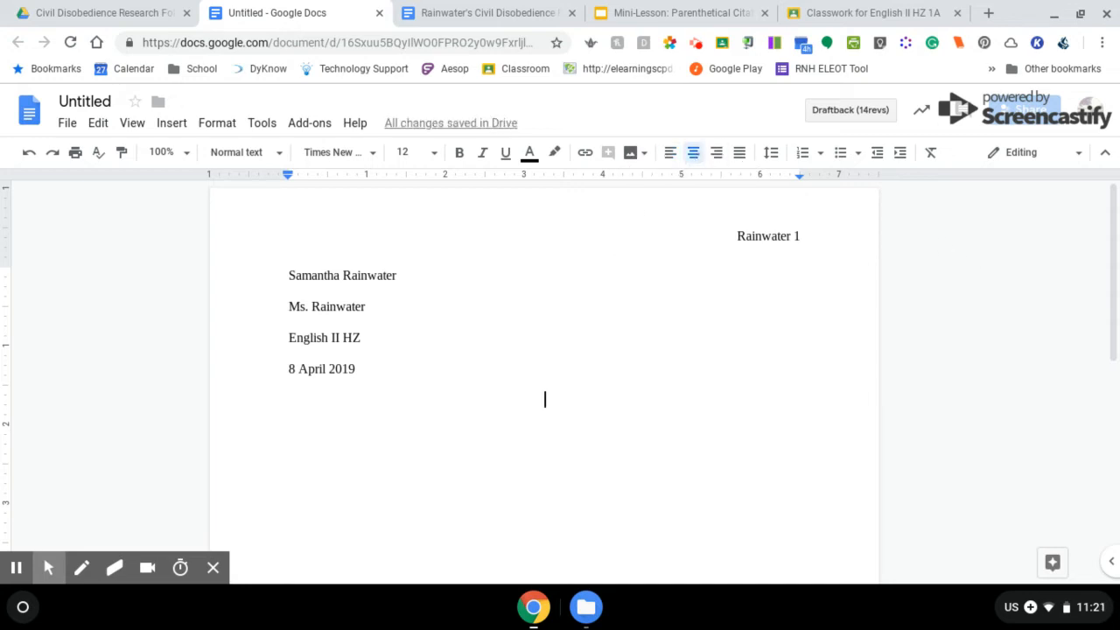
Type the centred title 'ACT UP: How Civil Disobedience Changed the Course of the AIDS Epidemic', then start an indented left-aligned line
text(Title)
click(16, 568)
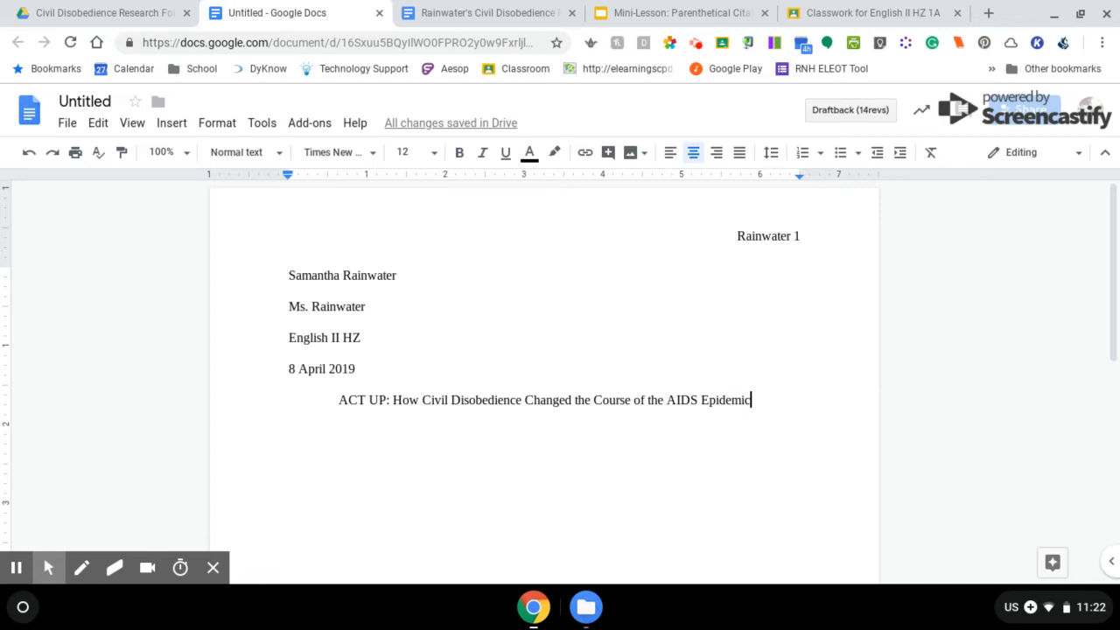
key(Return)
key(ctrl+shift+l)
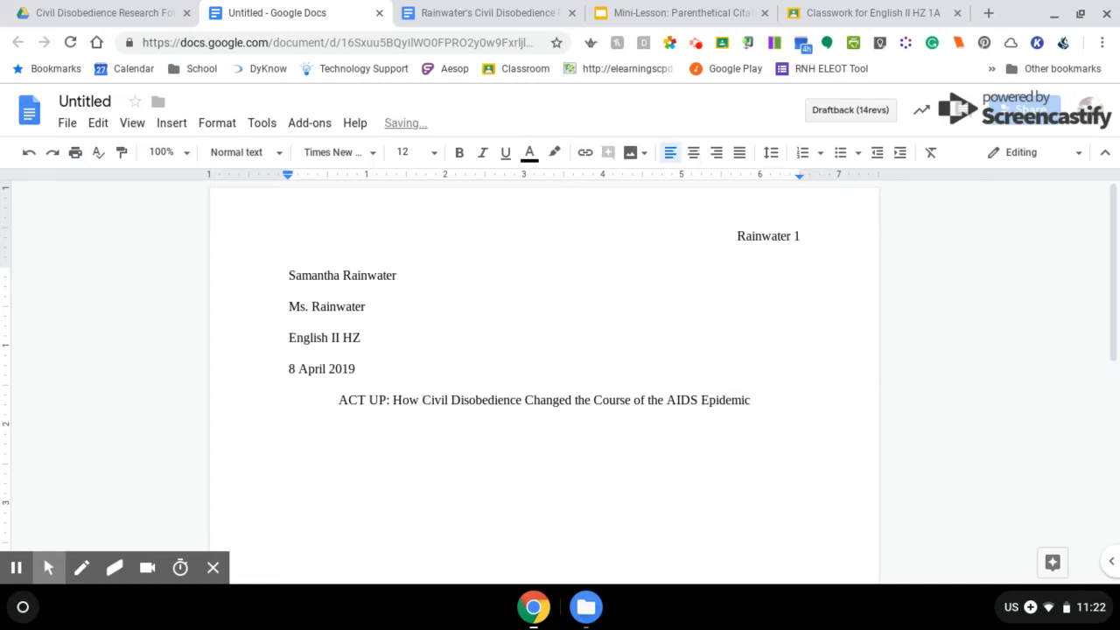
key(Tab)
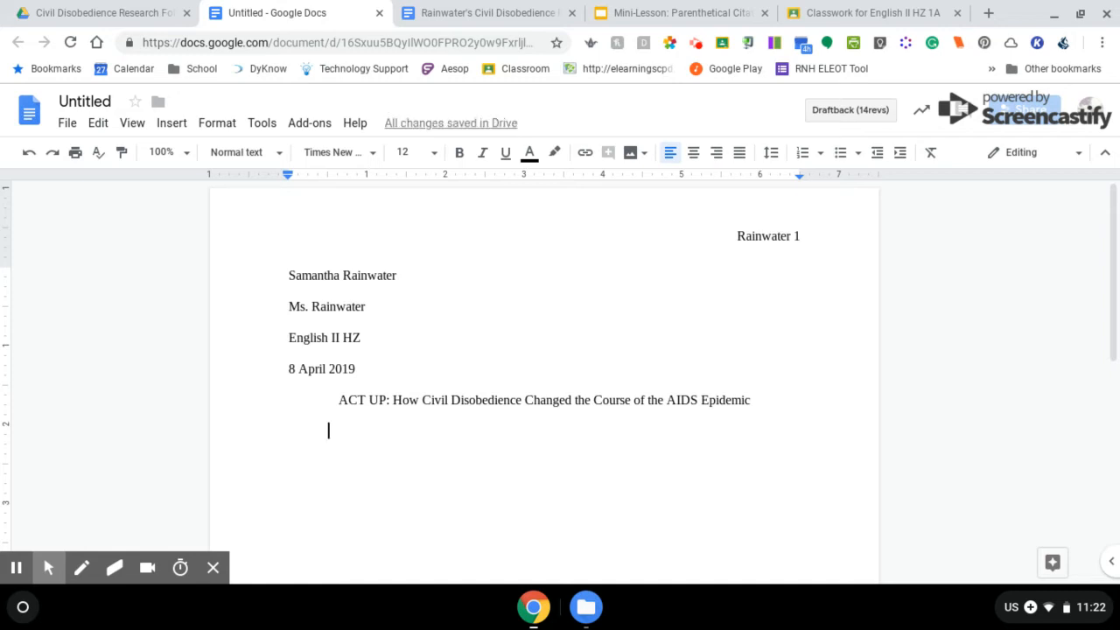
Type the indented placeholder 'This is where the content will go...' and start a new paragraph
text(This is w)
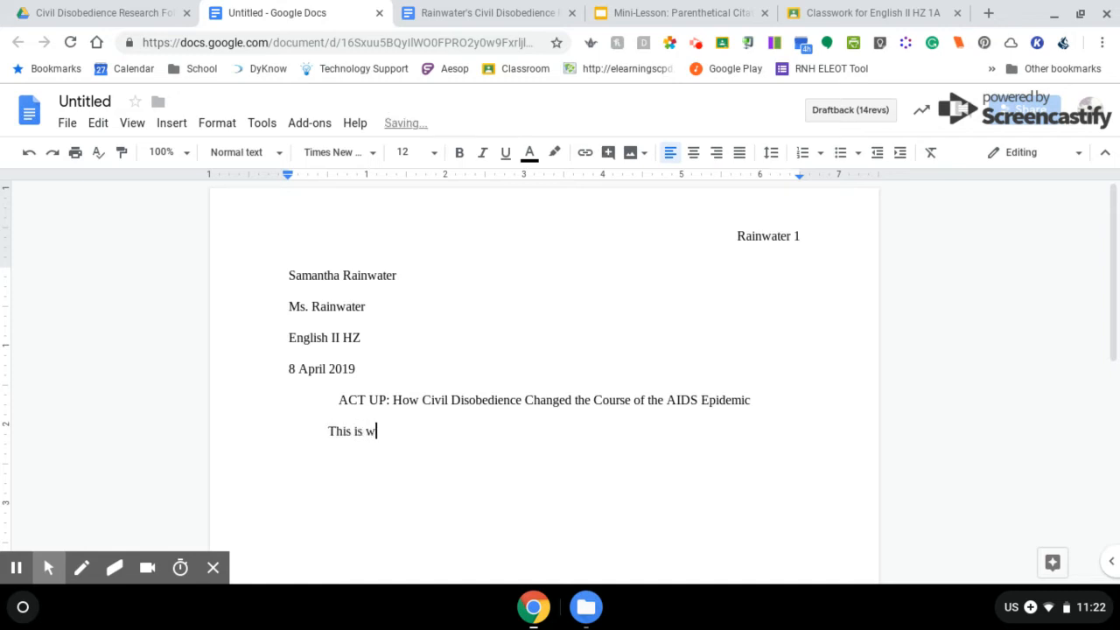
text(here the content will go...)
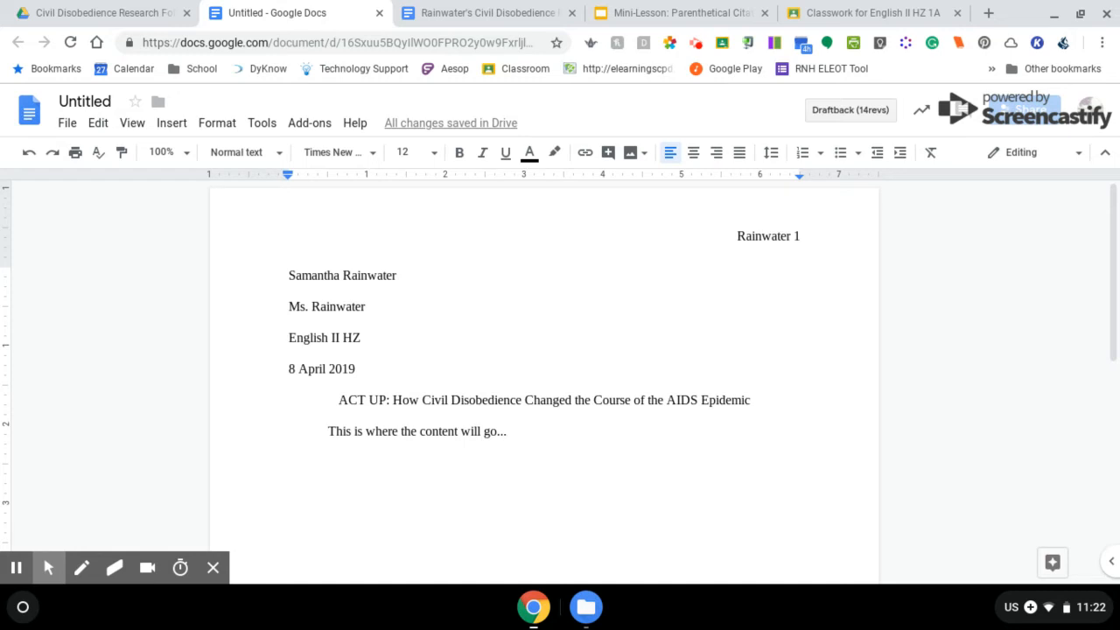
key(Return)
Insert a page break and add a centred 'Works Cited' heading with a left-aligned line below
key(ctrl+Return)
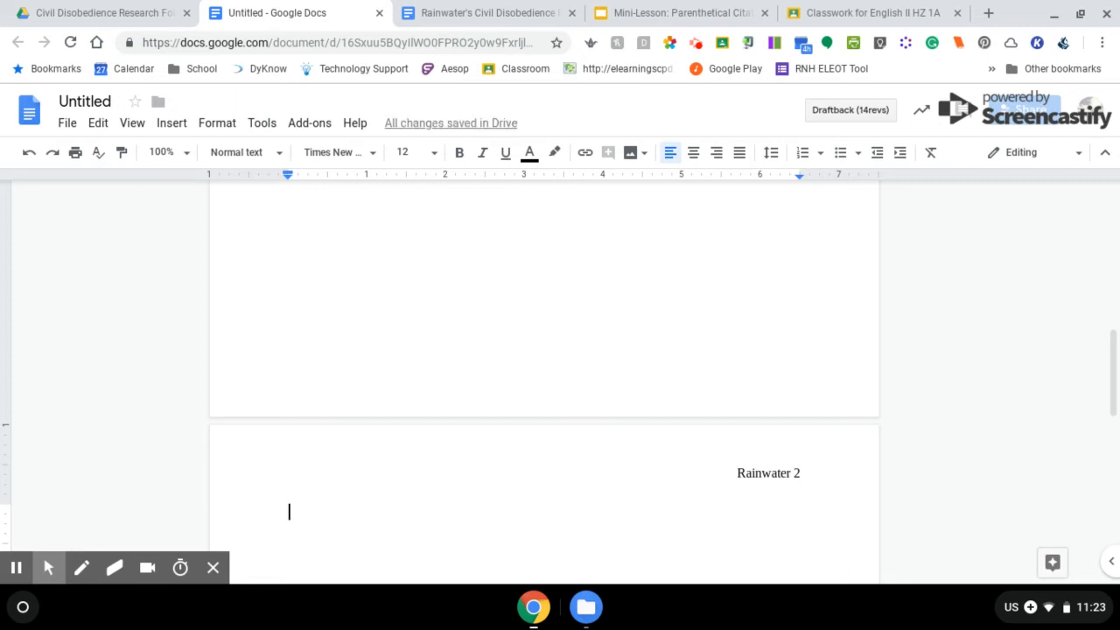
scroll(544, 376, down, 2)
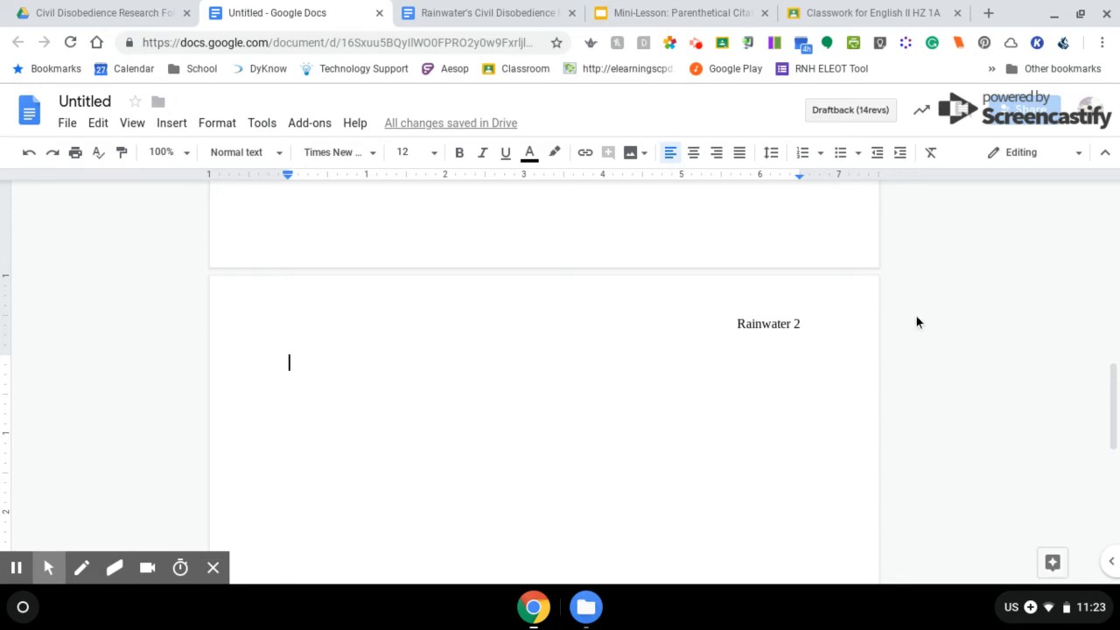
click(693, 157)
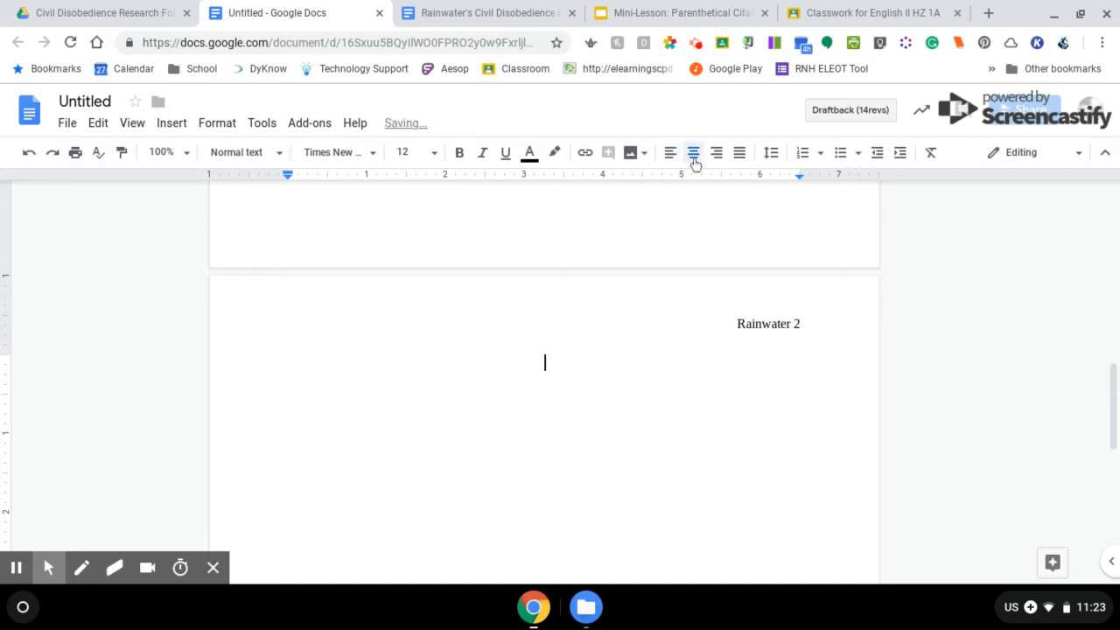
text(Works Cited)
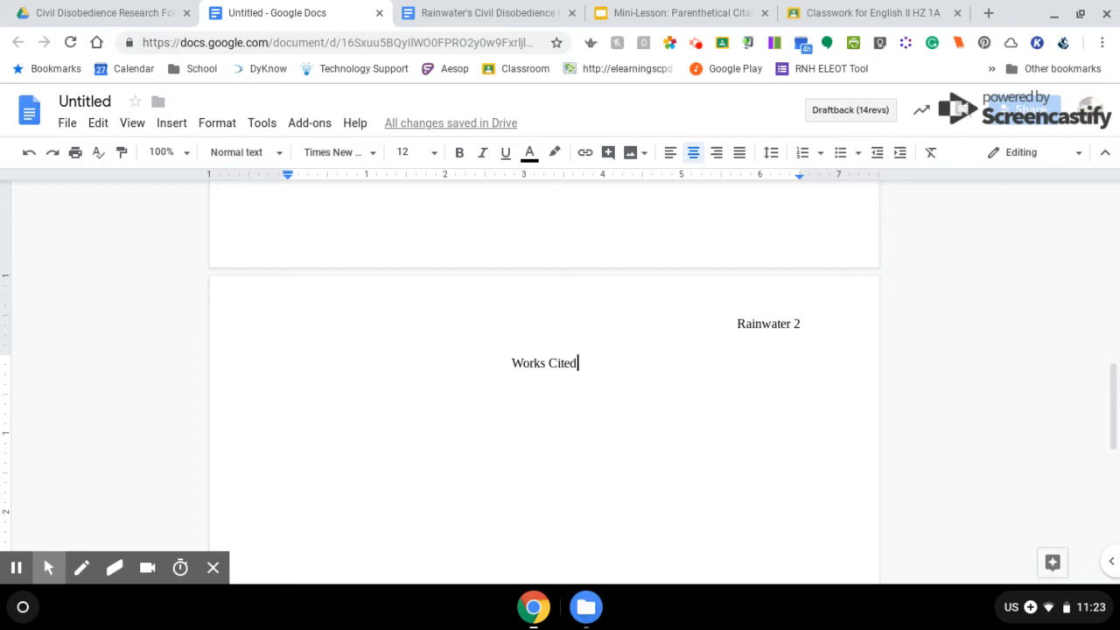
key(Return)
key(ctrl+shift+l)
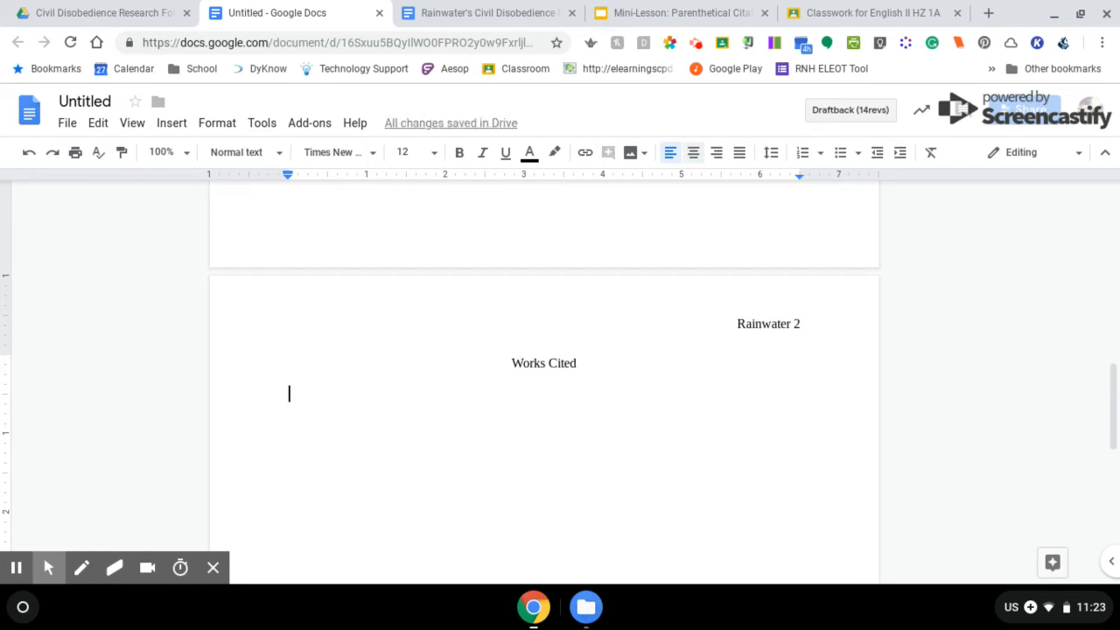
Copy Source 1's KFF long-form citation from the Research Log and return to the essay
click(508, 11)
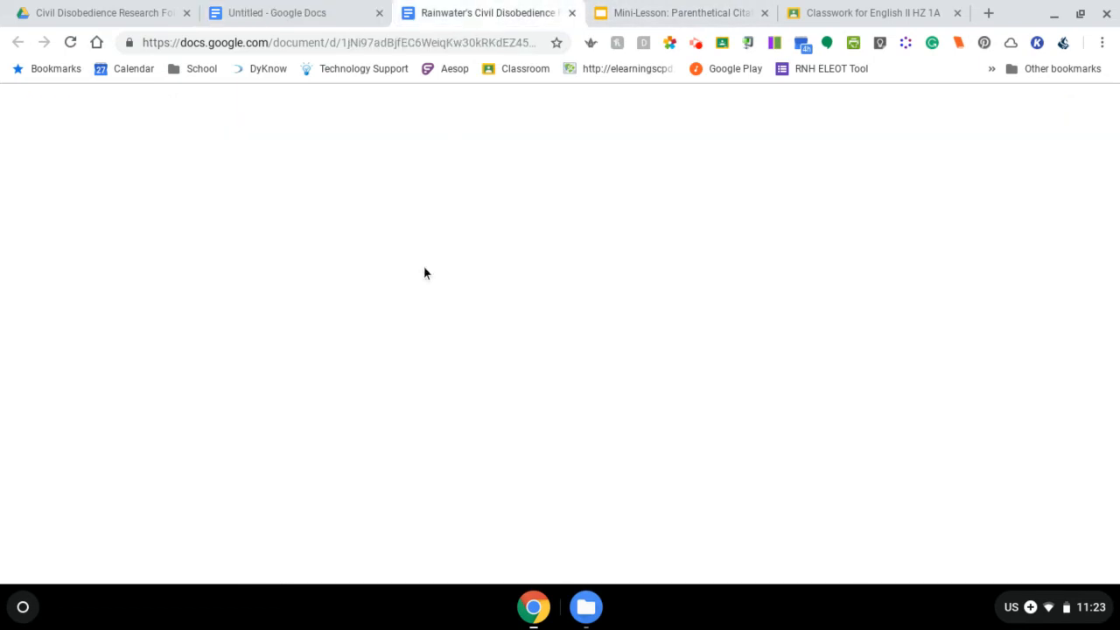
scroll(425, 273, up, 5)
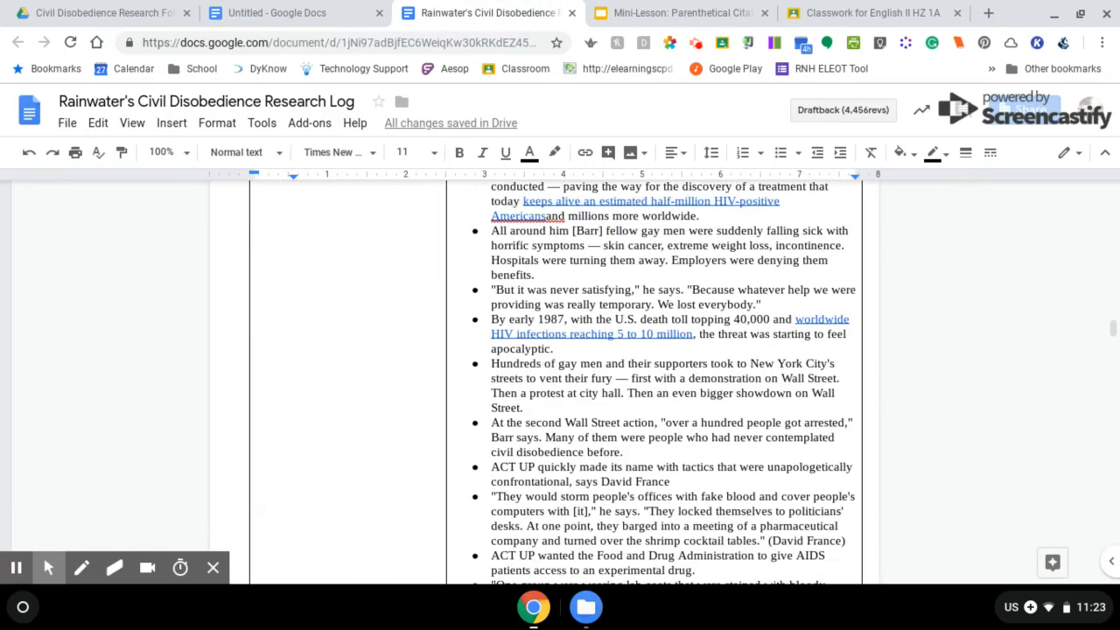
scroll(544, 383, up, 20)
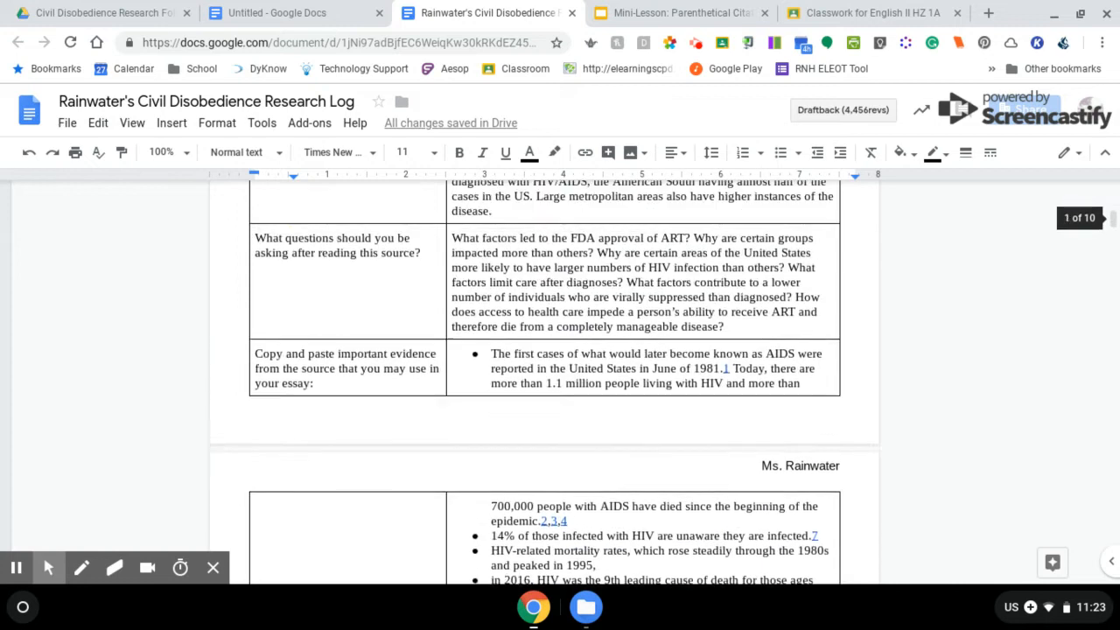
scroll(430, 364, up, 10)
scroll(430, 364, down, 5)
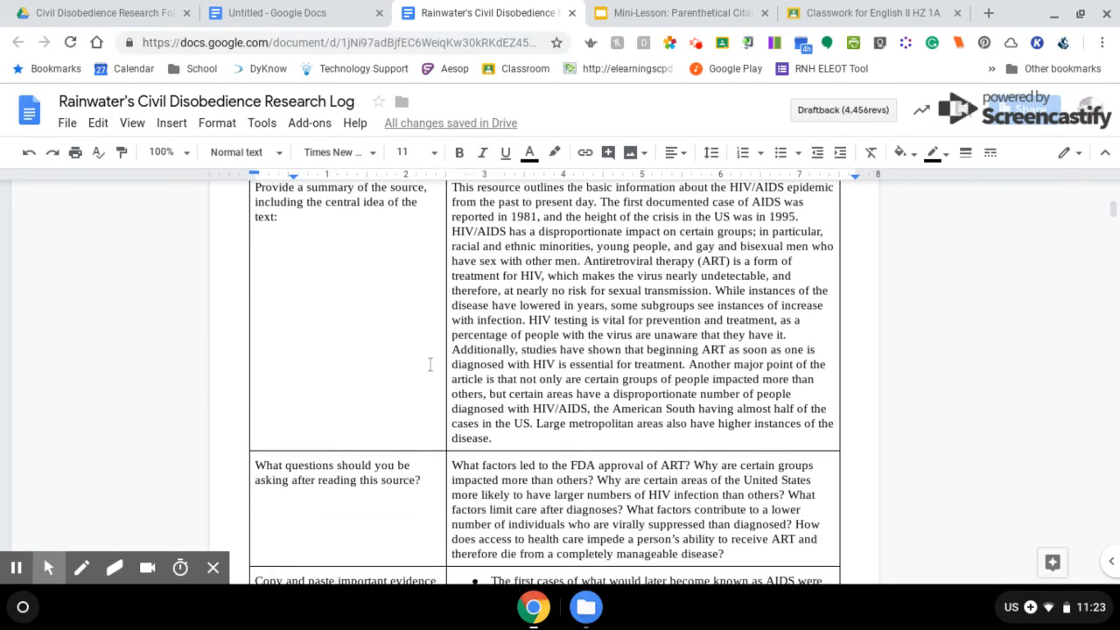
scroll(430, 364, down, 10)
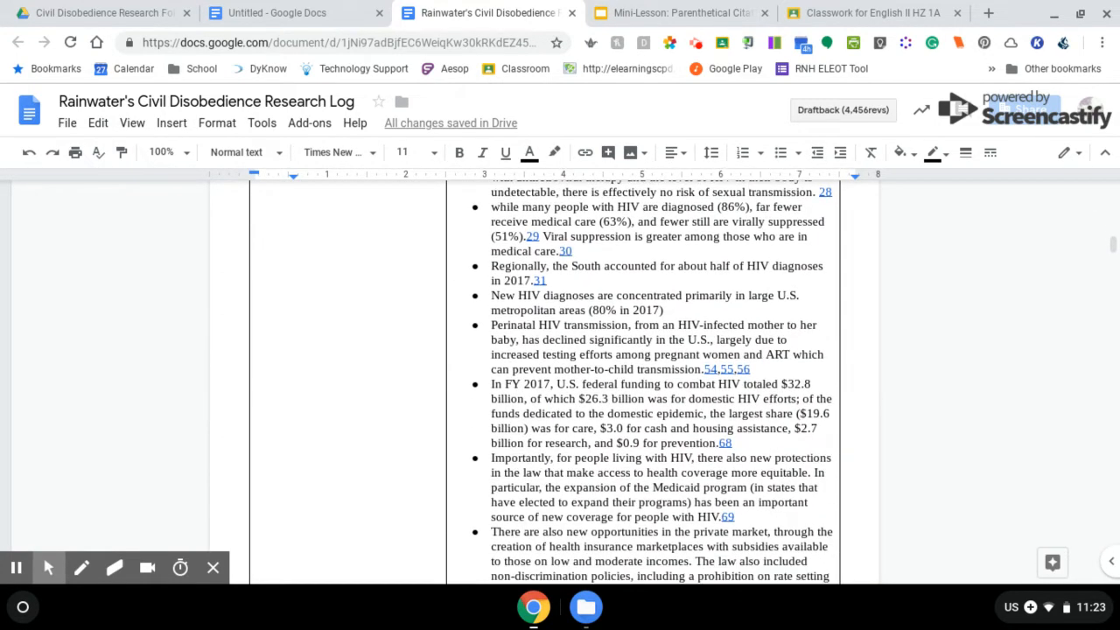
scroll(544, 382, down, 10)
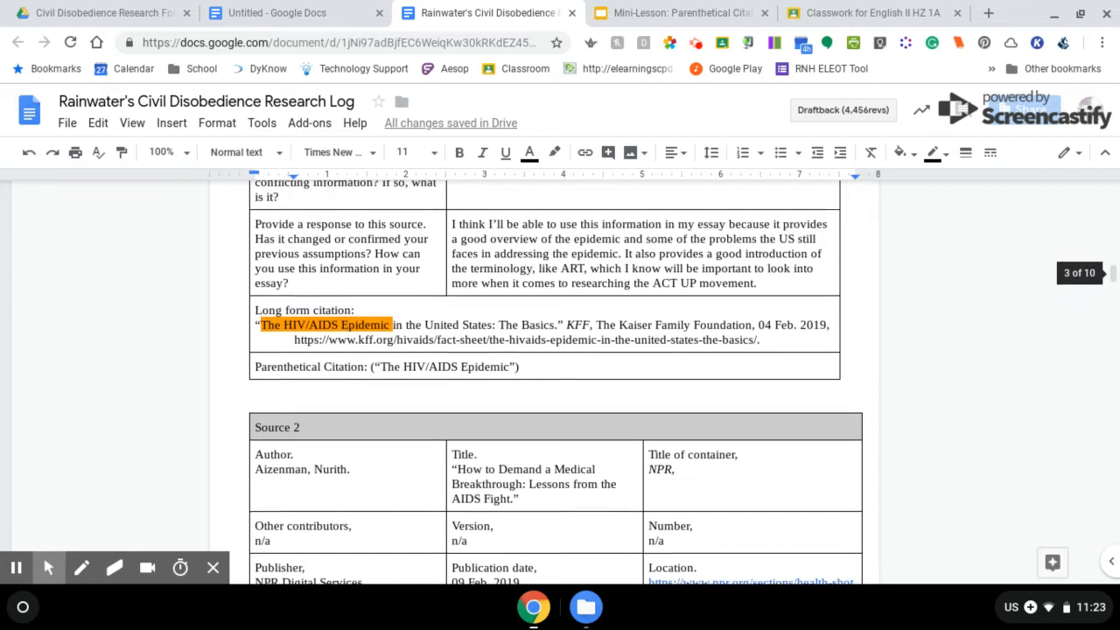
scroll(544, 382, up, 1)
click(774, 348)
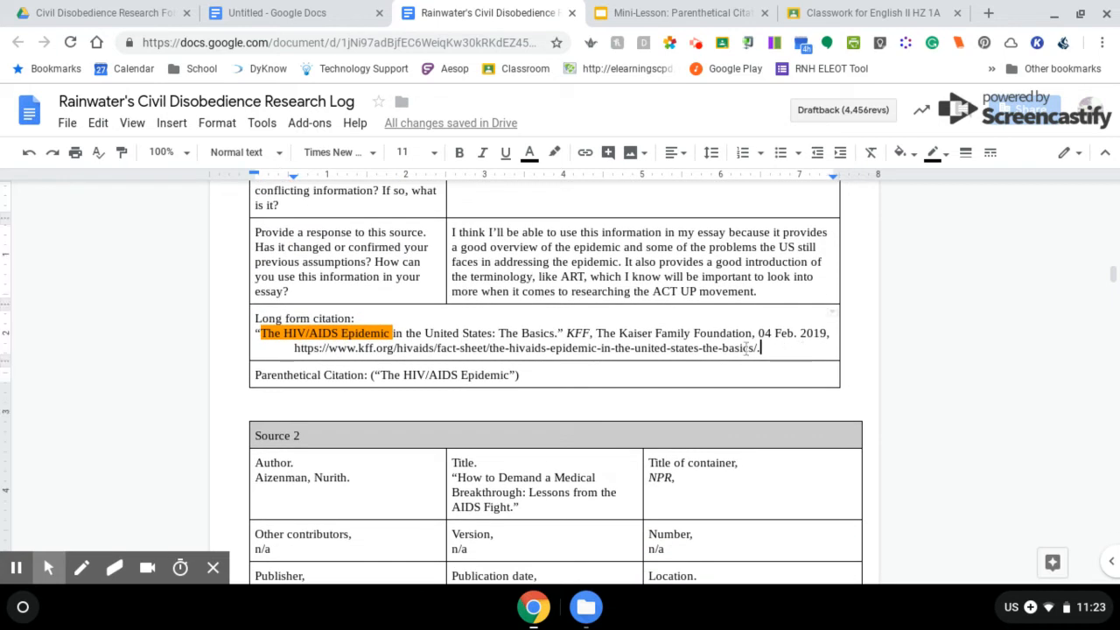
drag(763, 348, 215, 327)
key(ctrl+c)
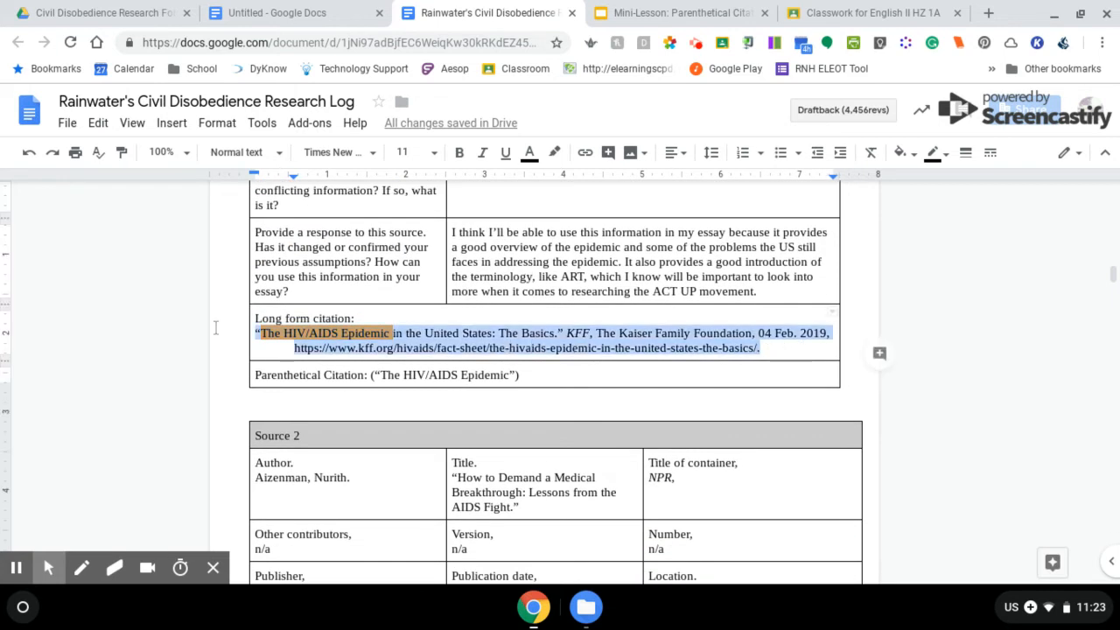
click(280, 12)
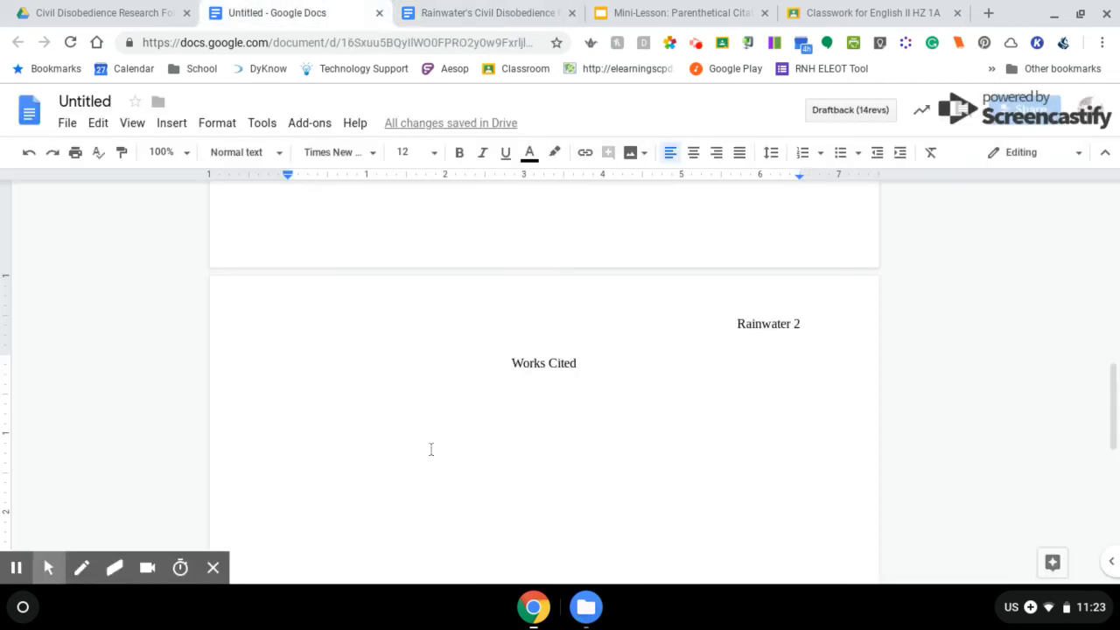
Paste the KFF citation under Works Cited, set it to size 12, and remove the highlight
key(ctrl+v)
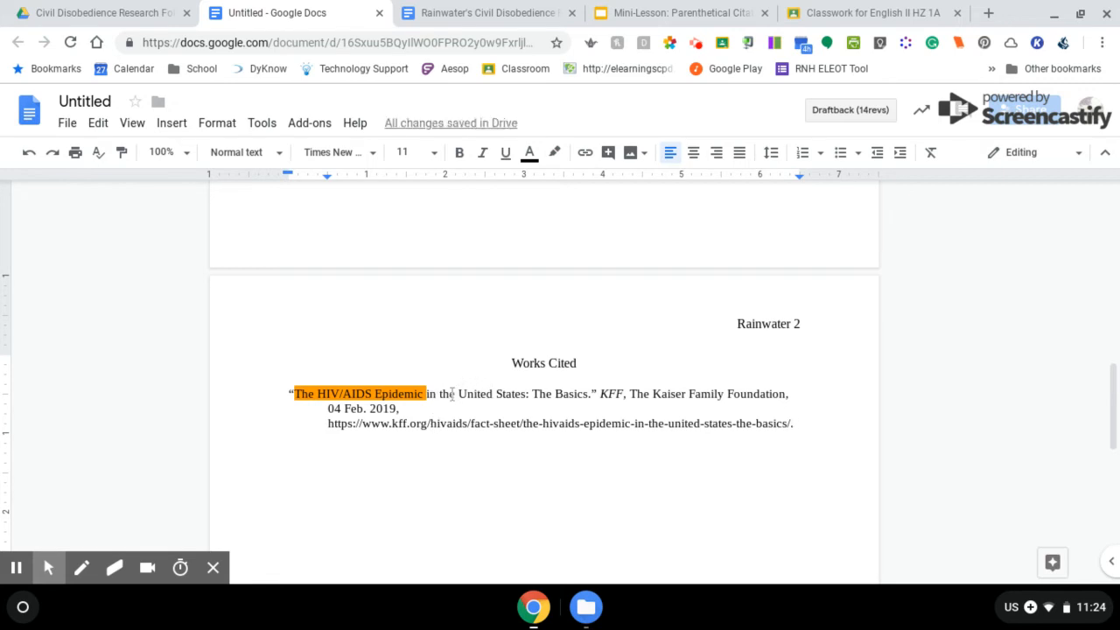
drag(802, 426, 270, 398)
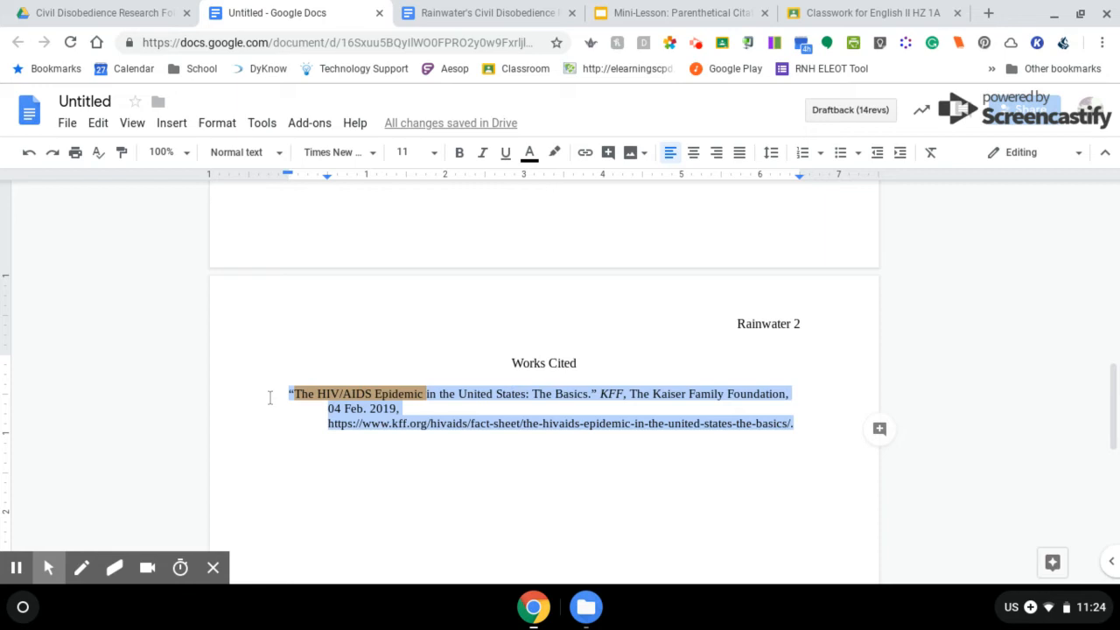
click(408, 152)
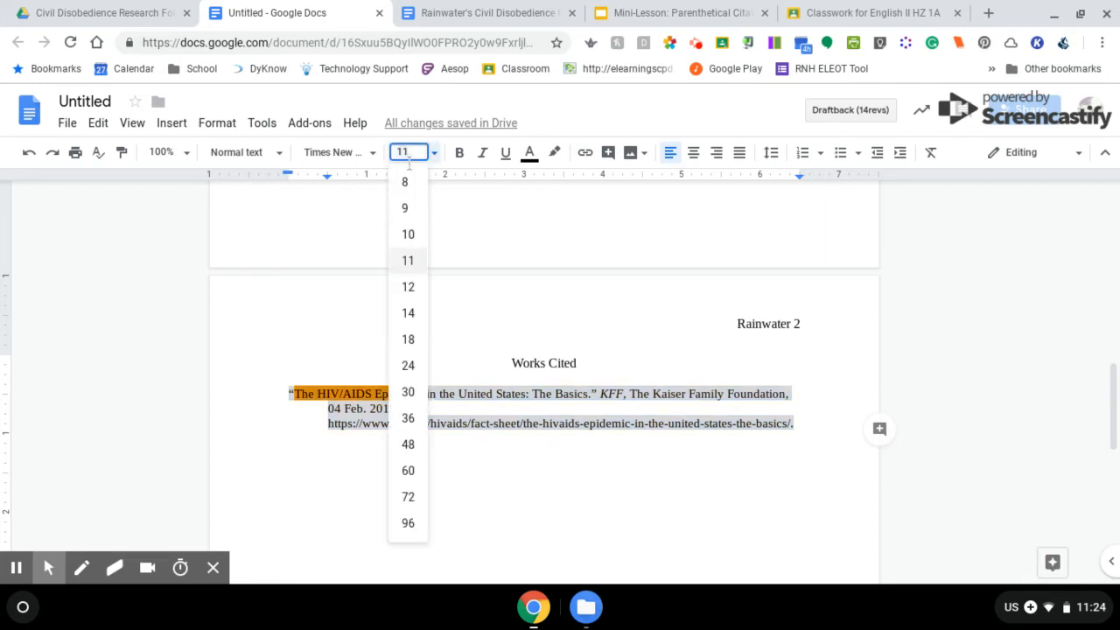
click(408, 287)
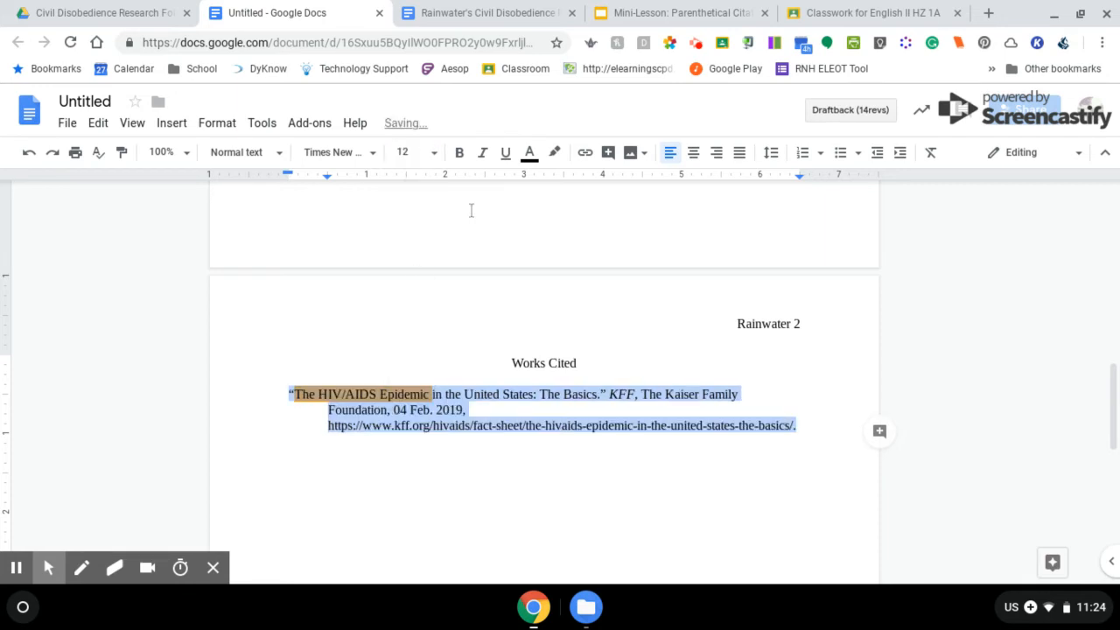
click(556, 156)
click(567, 184)
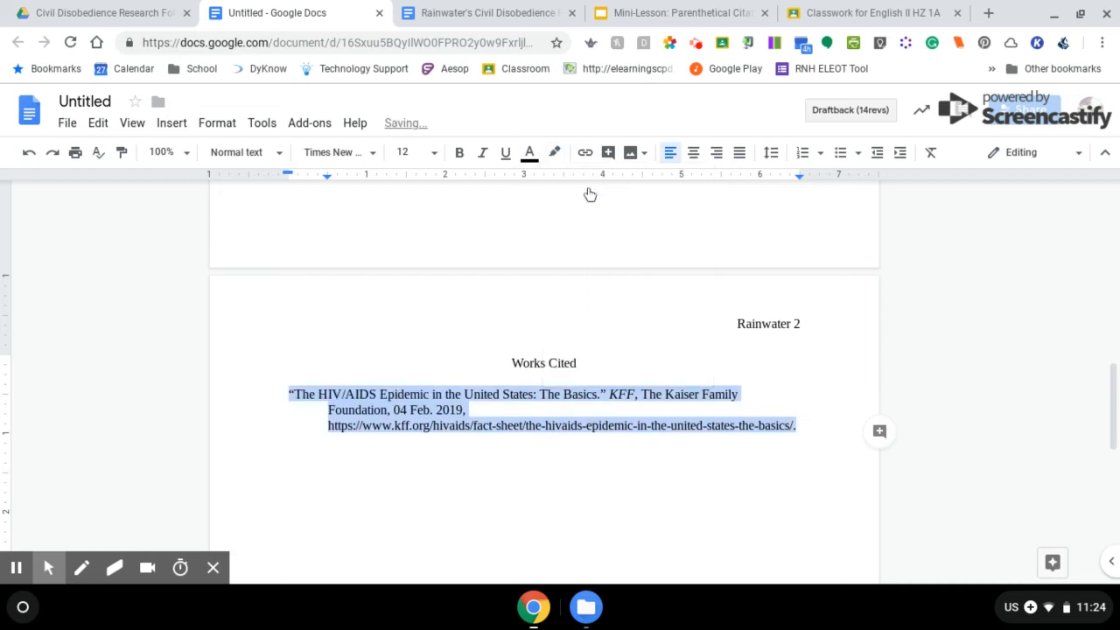
click(814, 427)
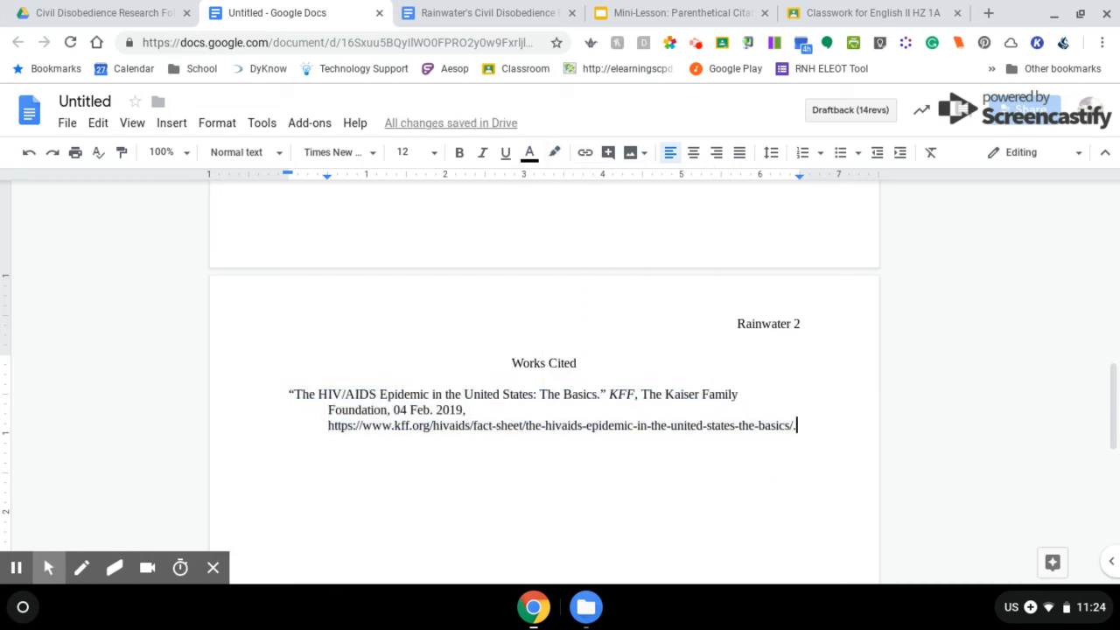
key(Return)
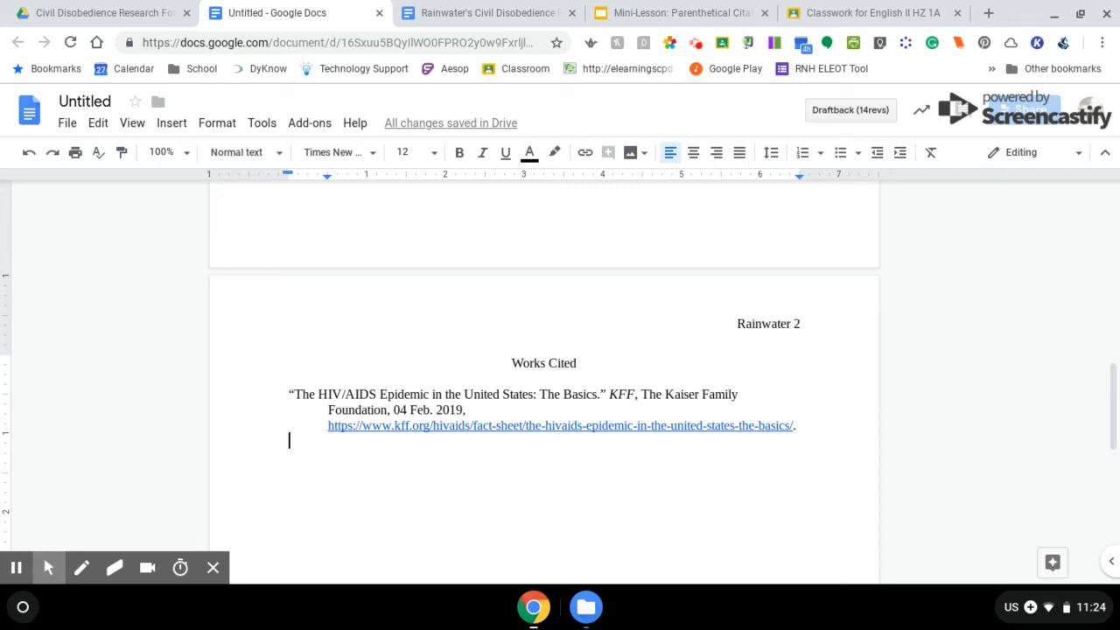
Undo the automatic link so the KFF URL becomes plain text
key(ctrl+z)
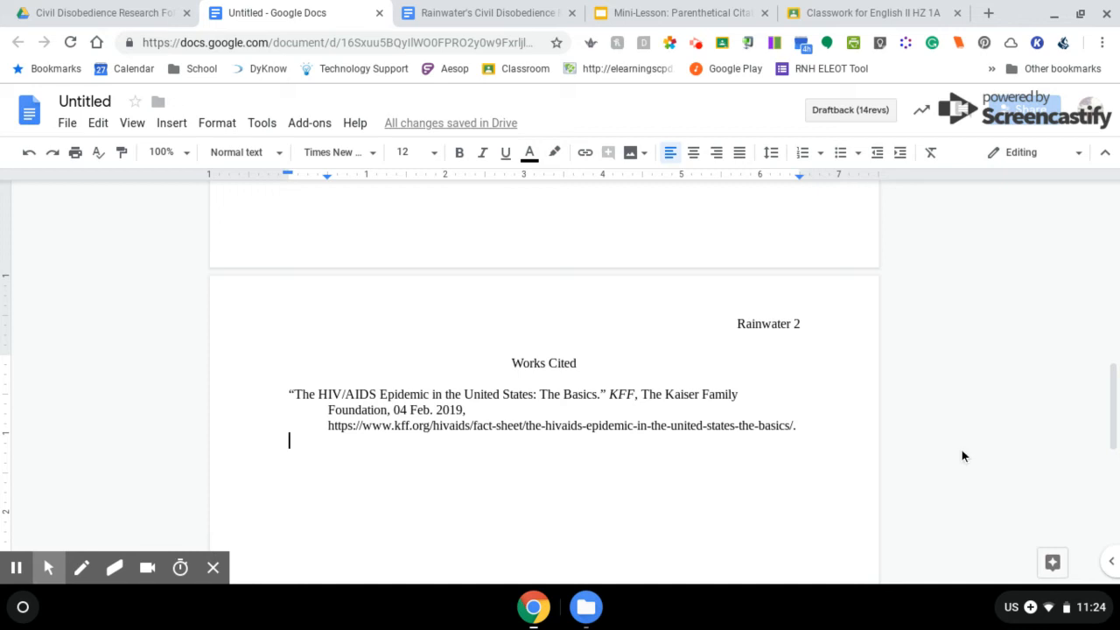
click(16, 567)
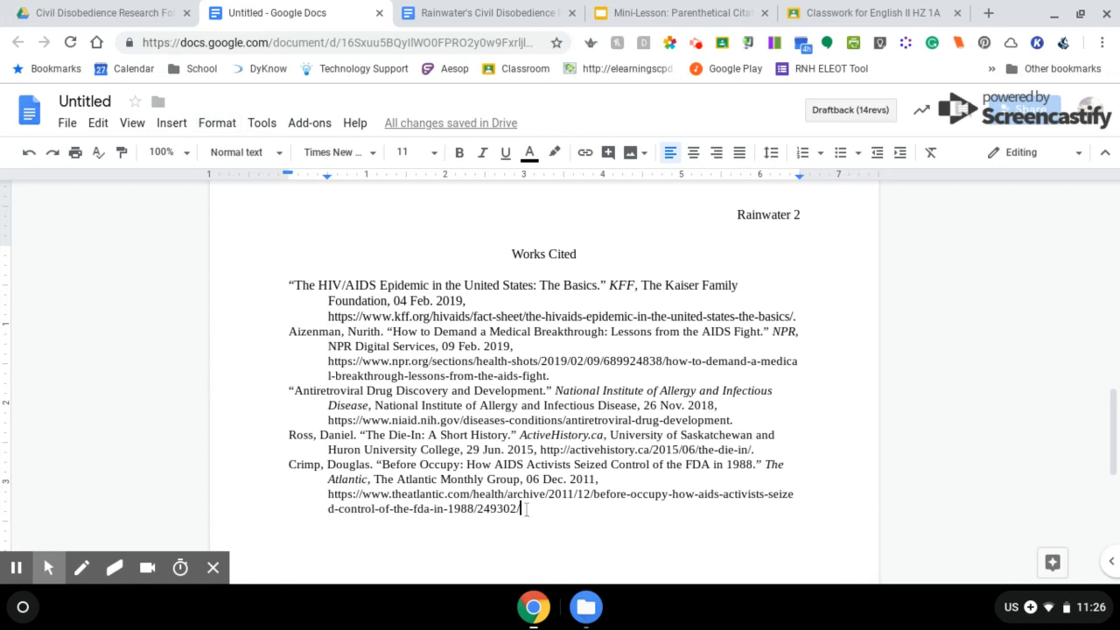
Set all five Works Cited entries to 12 pt with double line spacing
drag(520, 508, 263, 285)
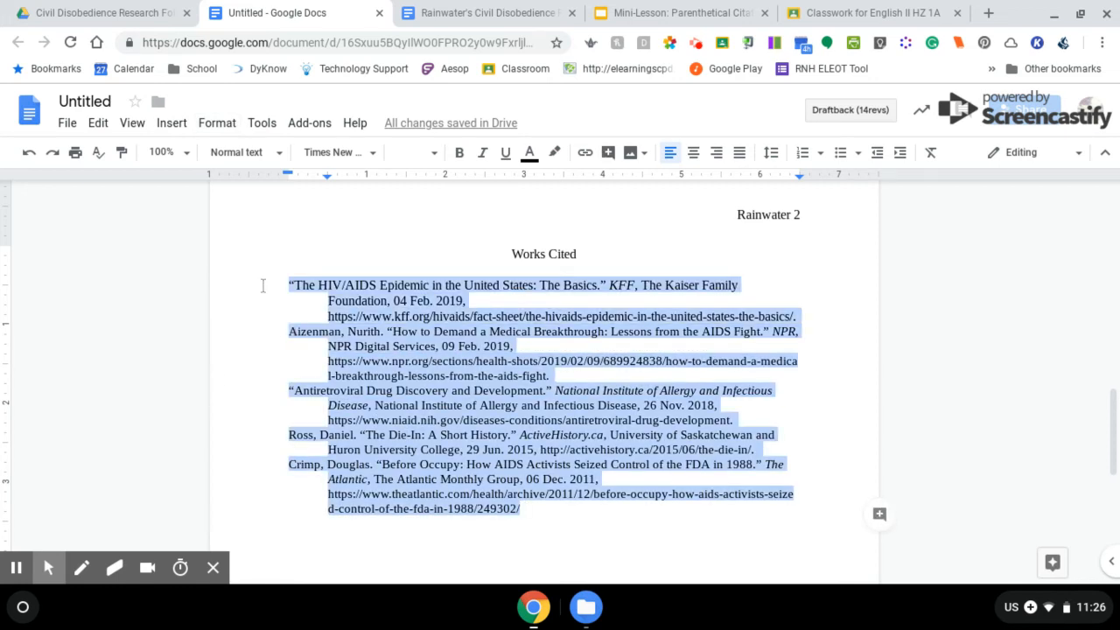
click(412, 154)
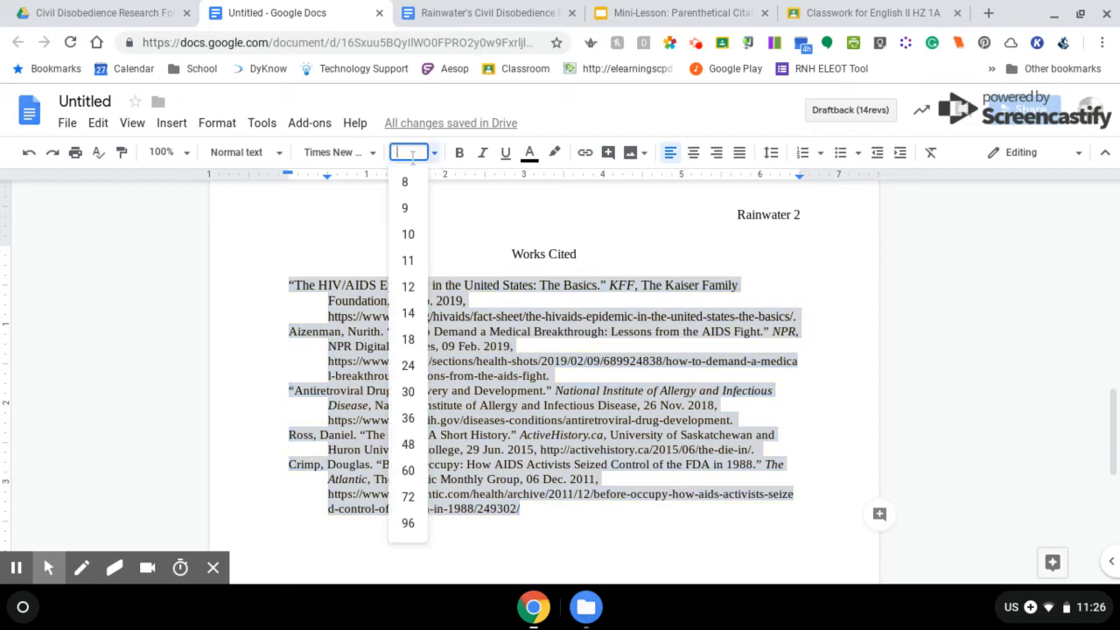
click(409, 288)
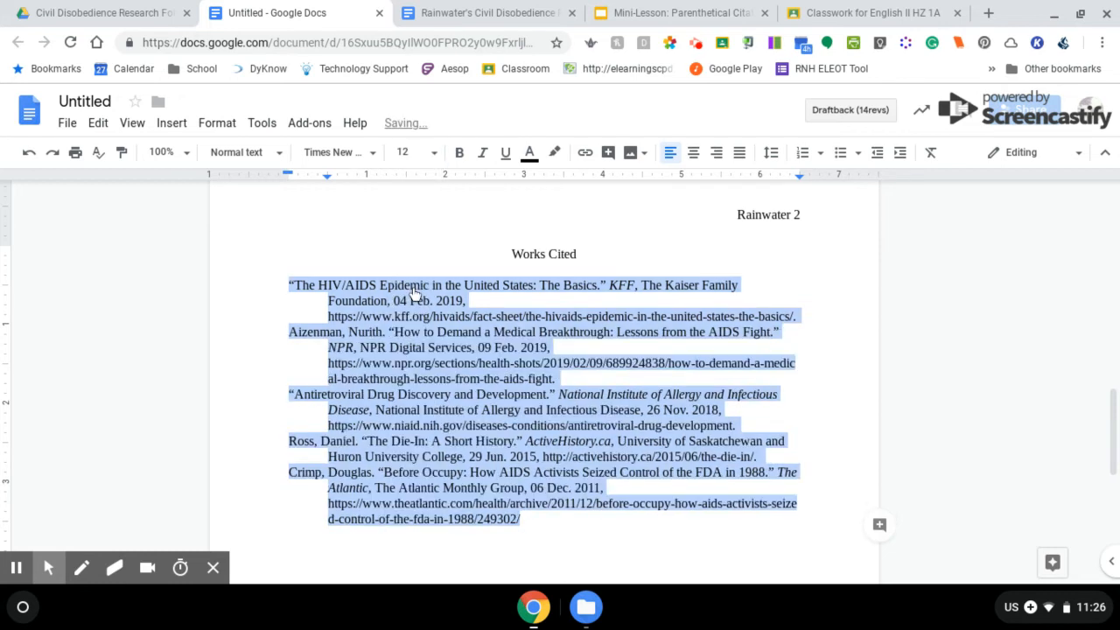
click(773, 156)
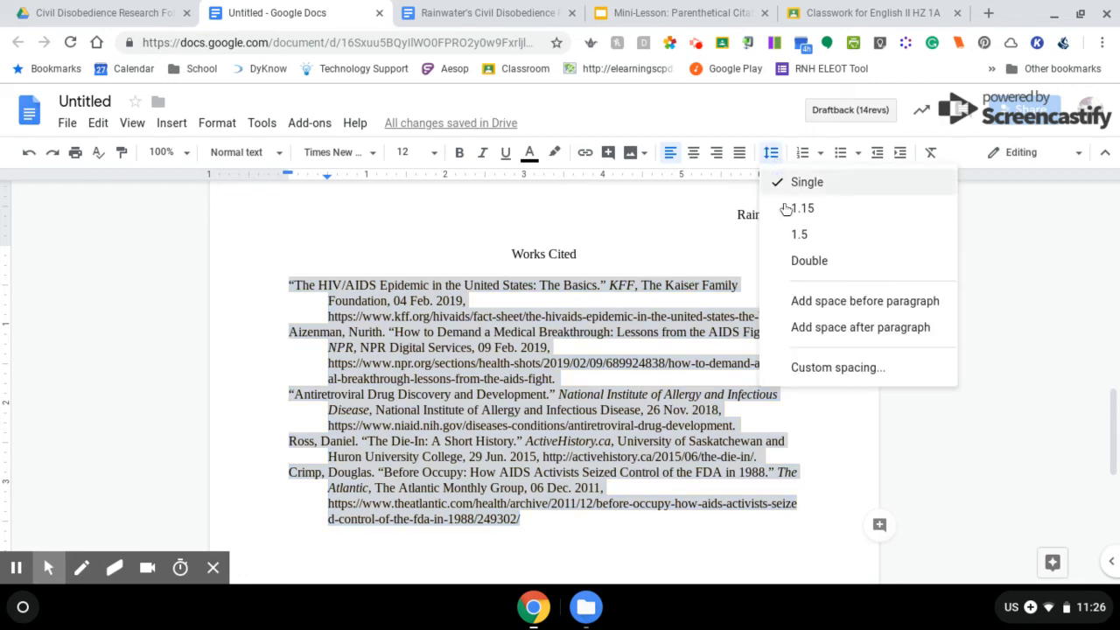
click(798, 262)
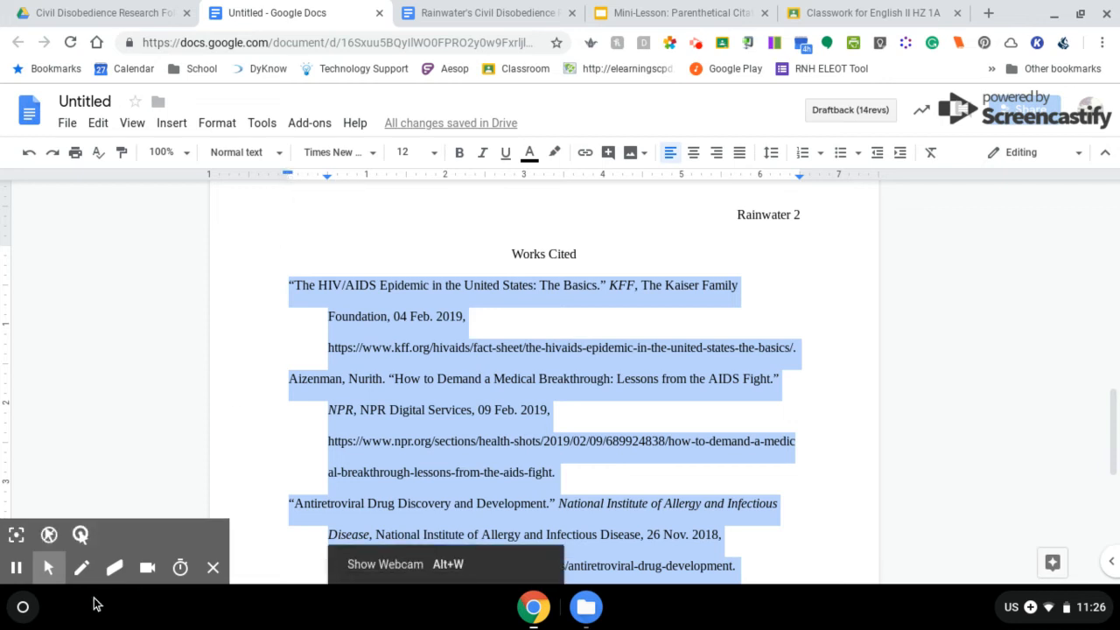
click(16, 568)
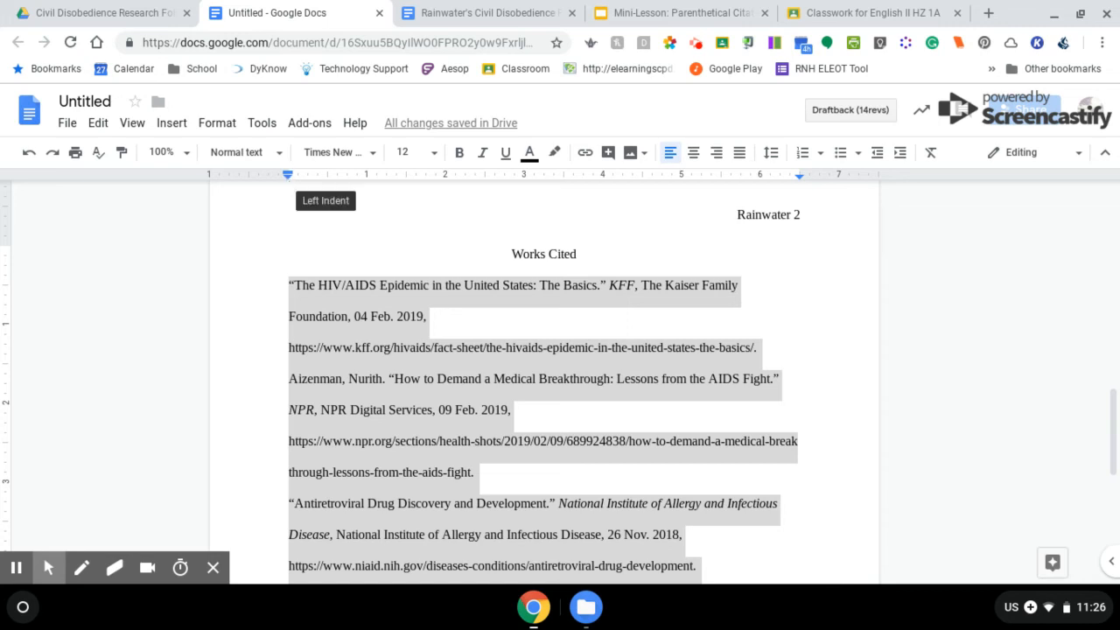
Give the entries a 0.5-inch hanging indent, with first lines back at the margin
drag(288, 179, 328, 179)
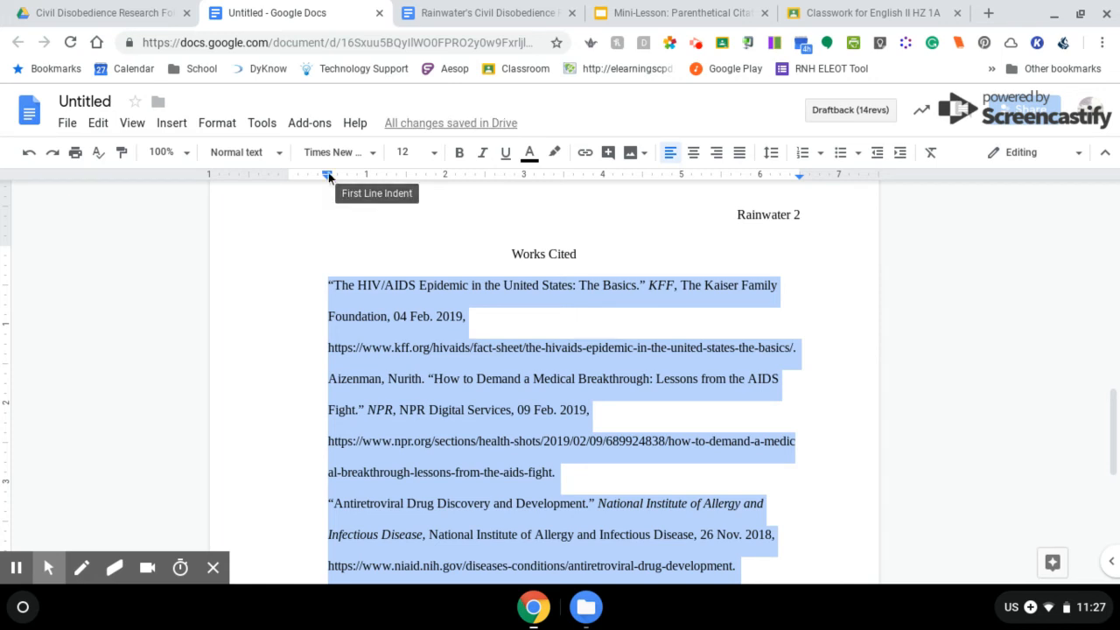
drag(329, 172, 289, 176)
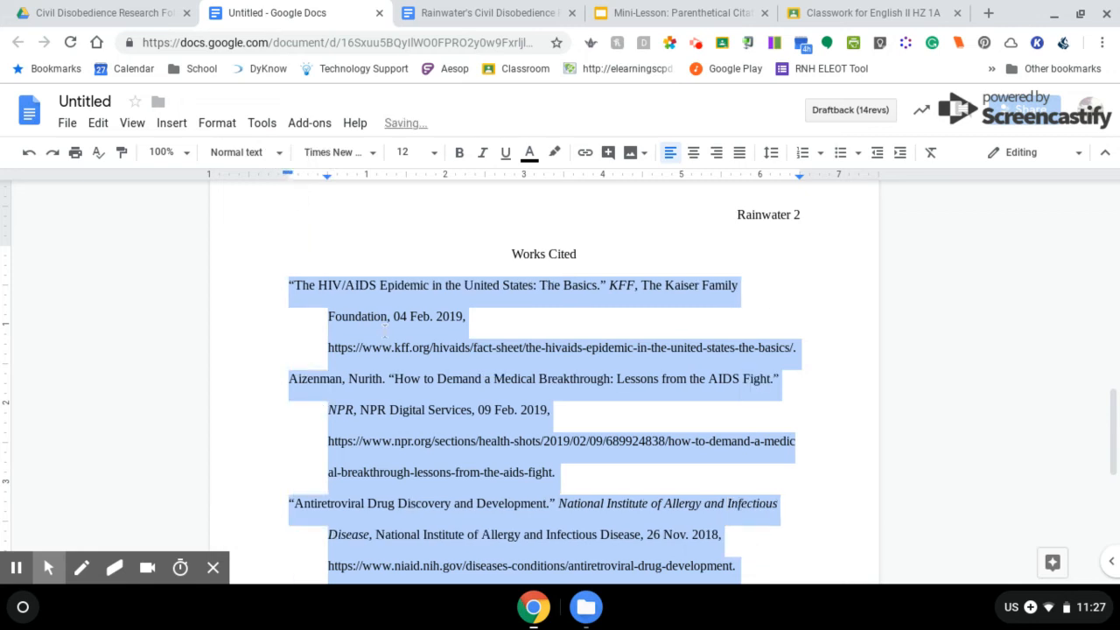
scroll(383, 330, down, 5)
scroll(383, 330, up, 4)
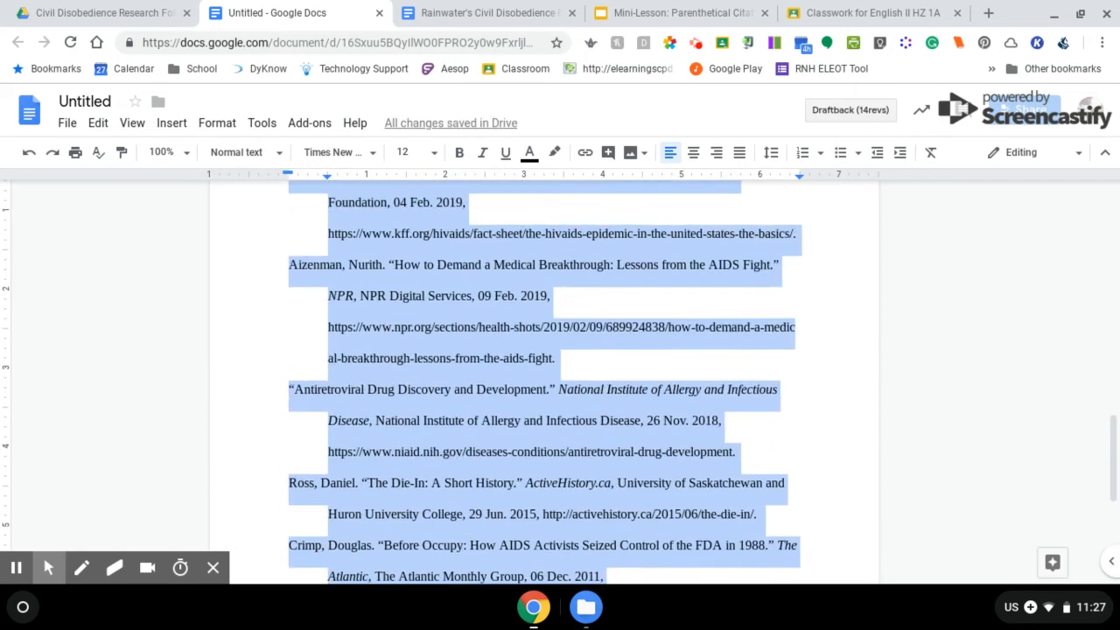
scroll(544, 376, up, 2)
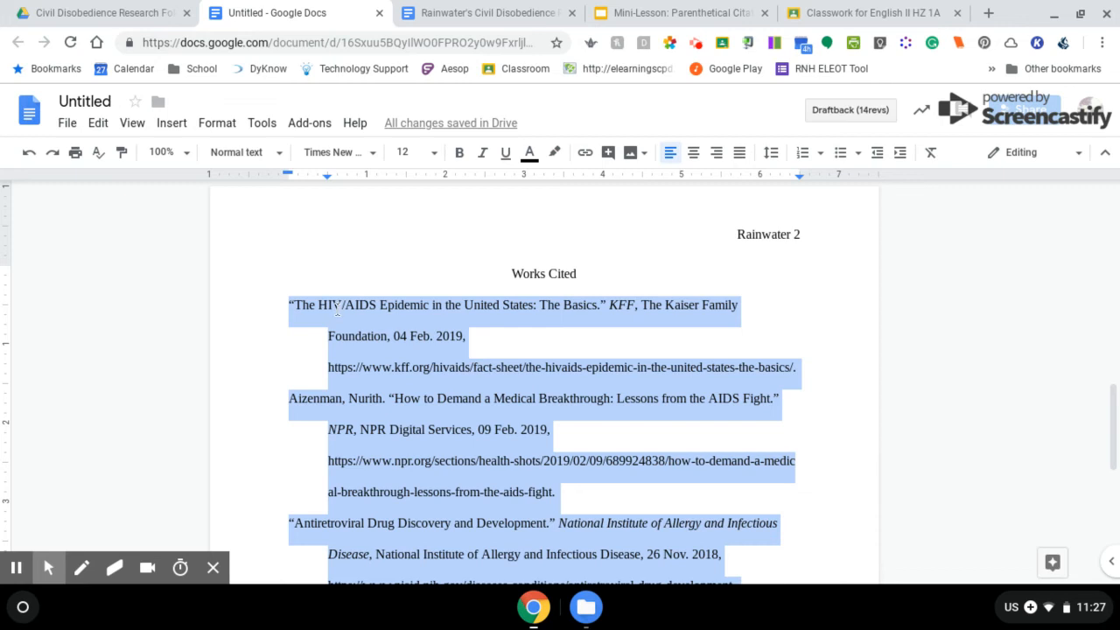
scroll(337, 308, down, 5)
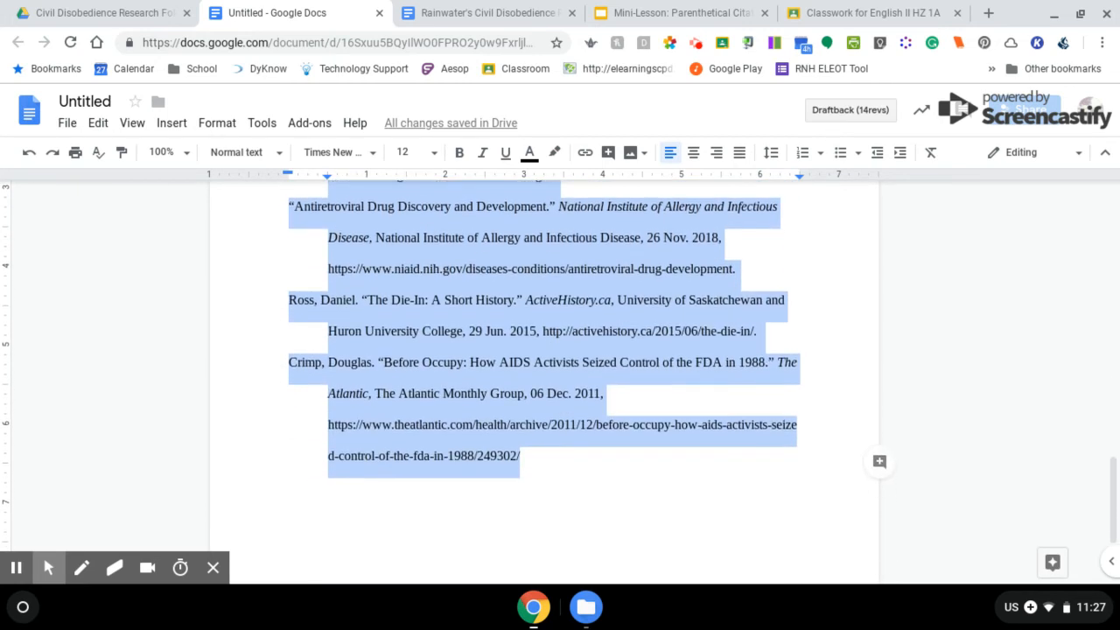
scroll(543, 376, up, 4)
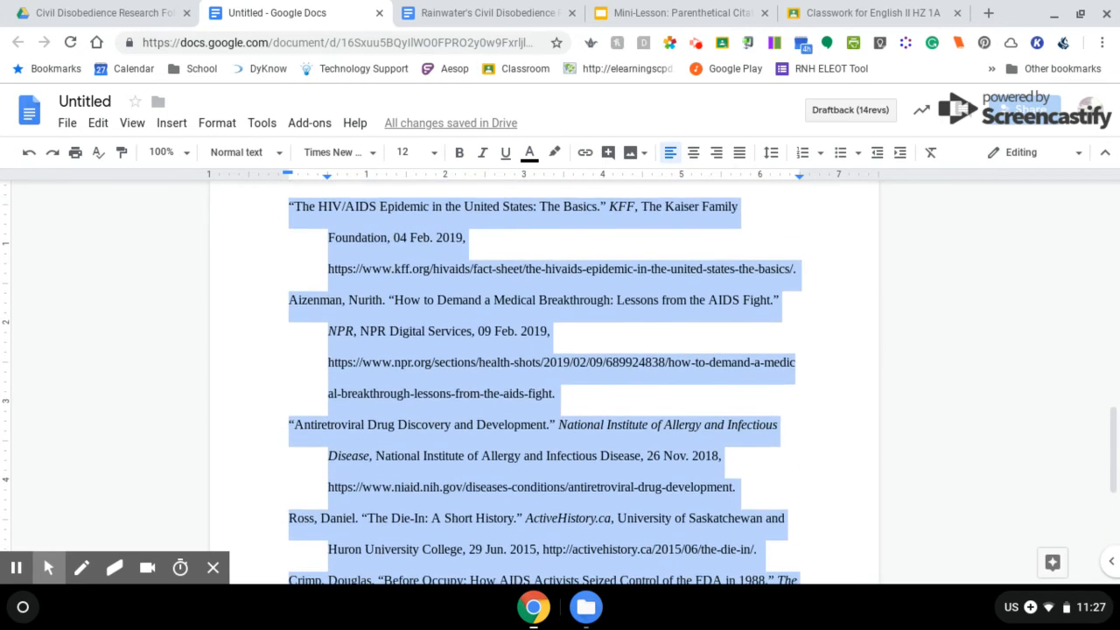
scroll(301, 255, up, 1)
Identify 'HIV', not 'The', as the sorting word of The HIV/AIDS Epidemic entry
click(301, 255)
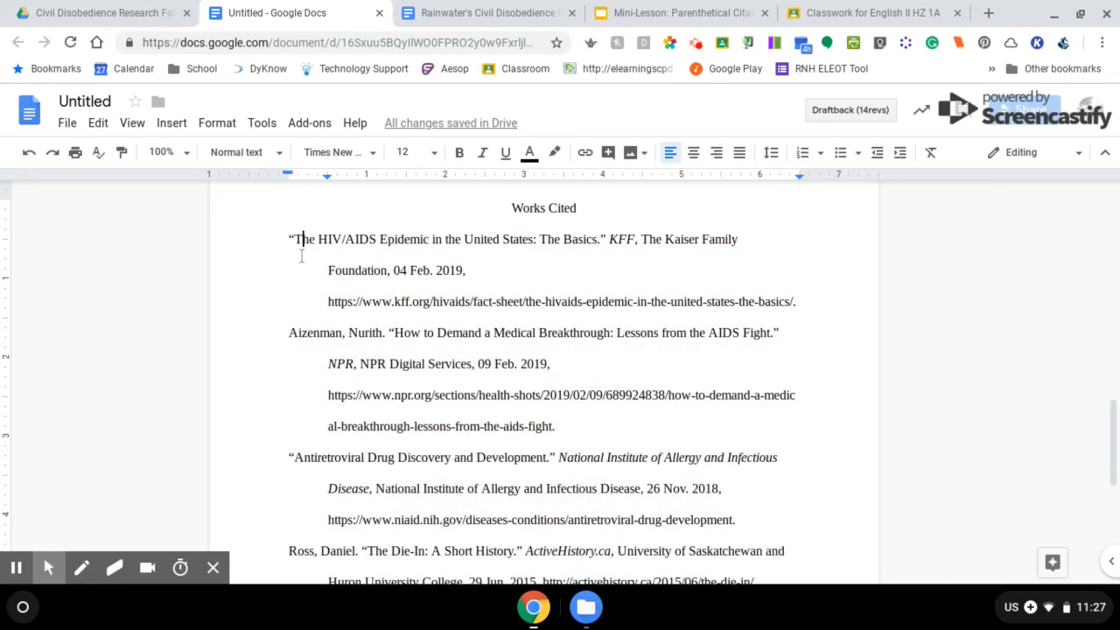
drag(289, 334, 298, 340)
double_click(306, 242)
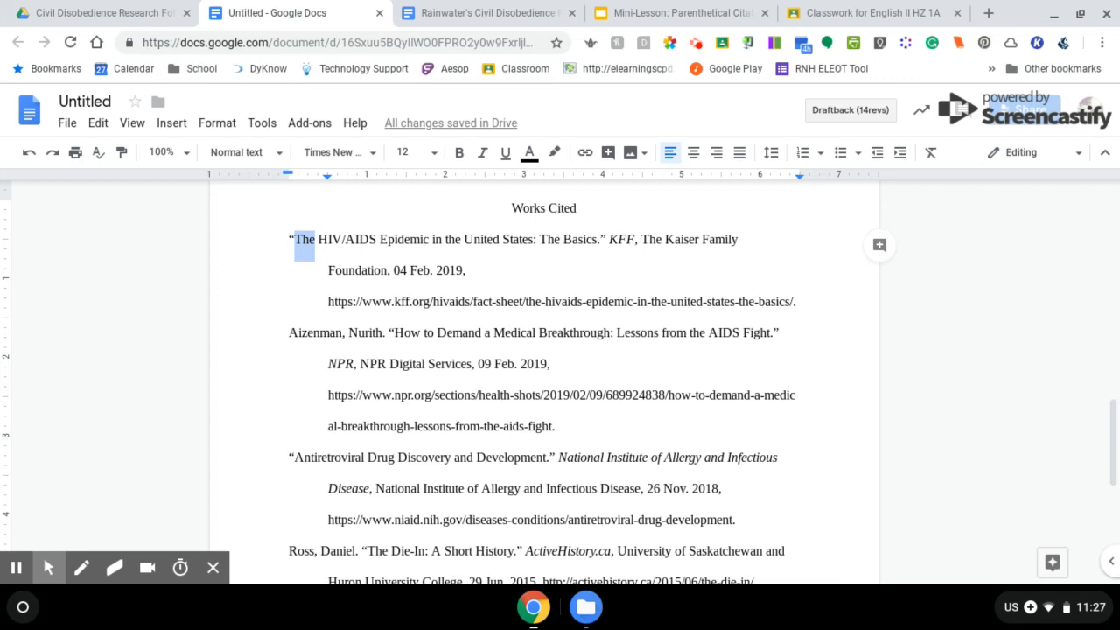
double_click(330, 244)
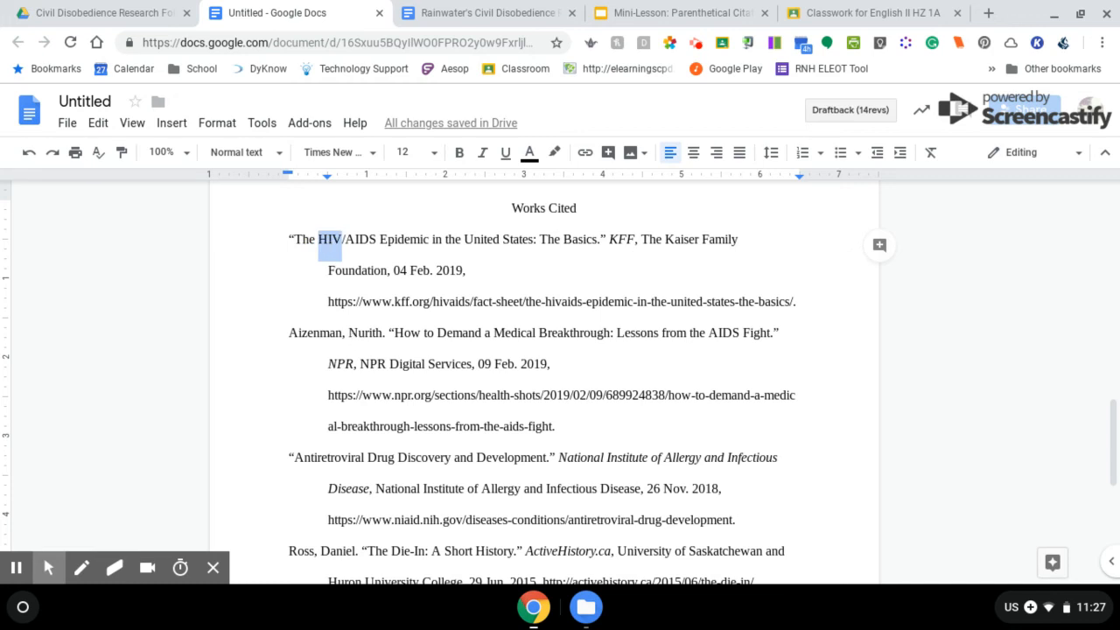
Move the Aizenman citation to the top of the Works Cited list
click(276, 336)
scroll(275, 337, down, 3)
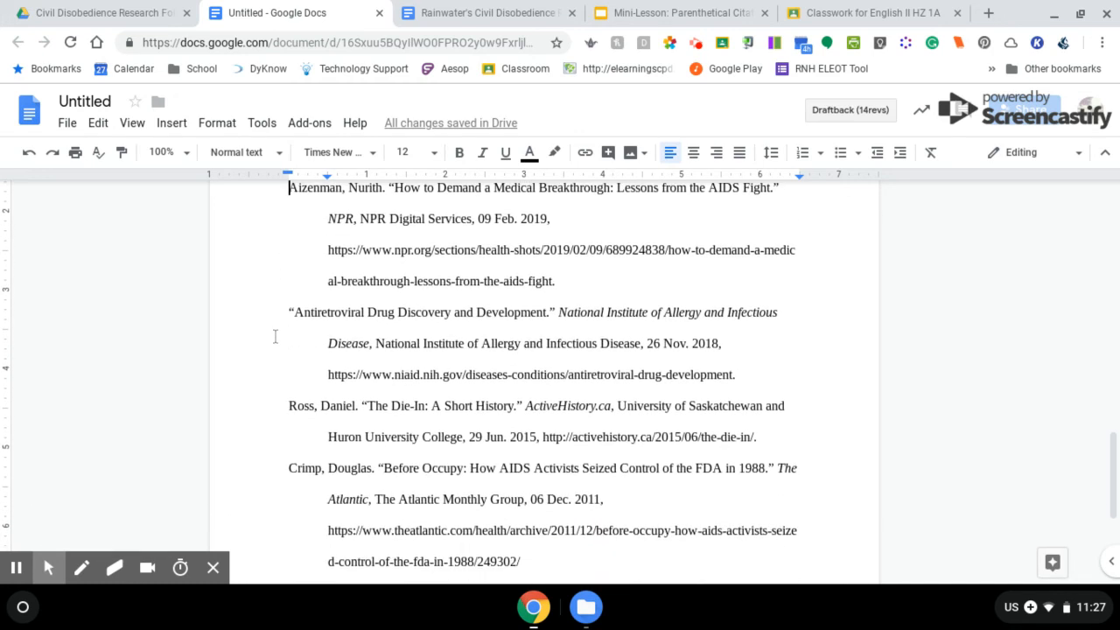
scroll(275, 337, up, 3)
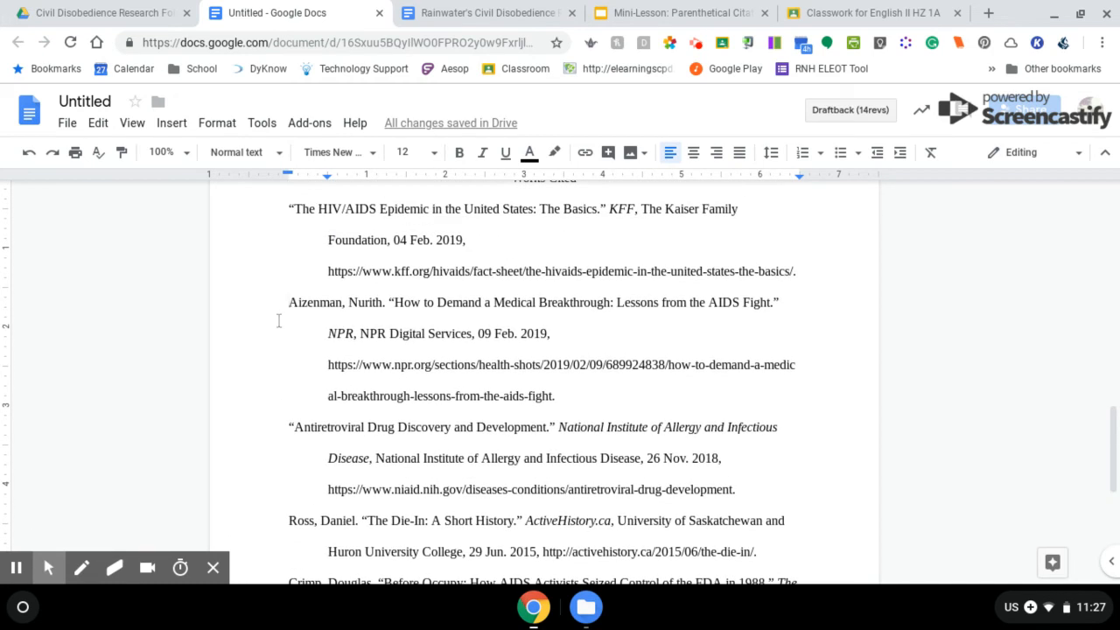
drag(290, 304, 567, 396)
scroll(567, 396, up, 2)
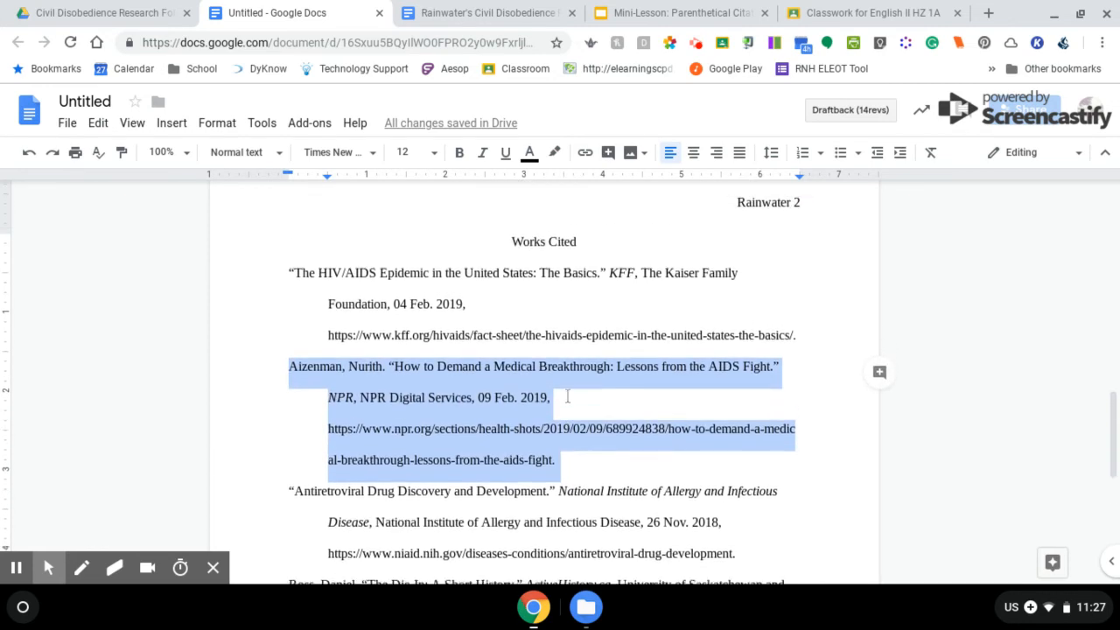
drag(299, 383, 263, 296)
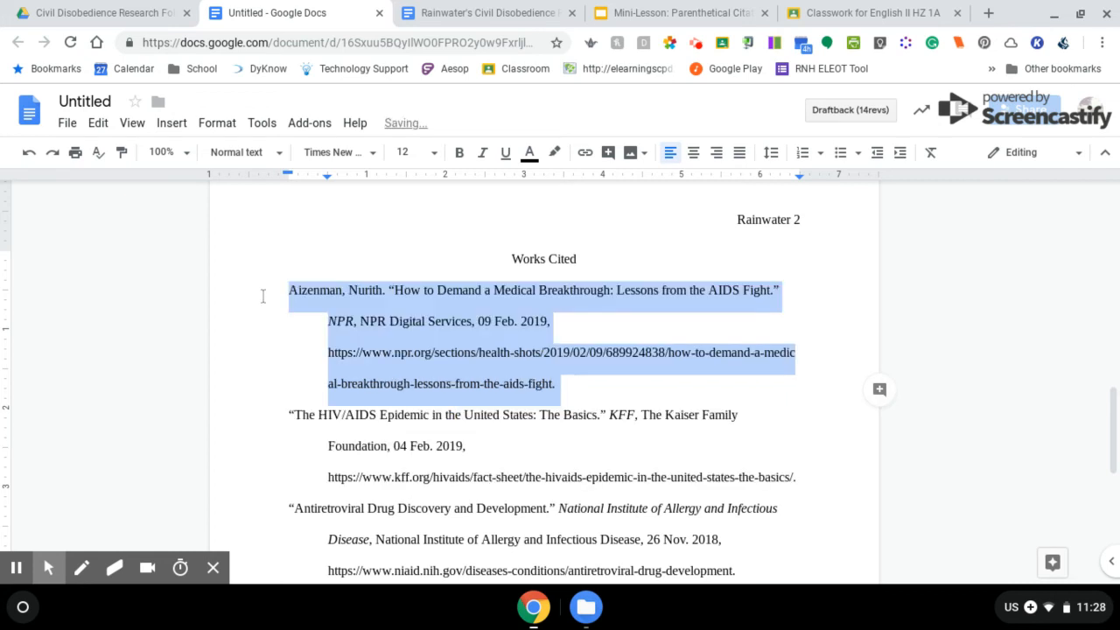
scroll(560, 393, down, 2)
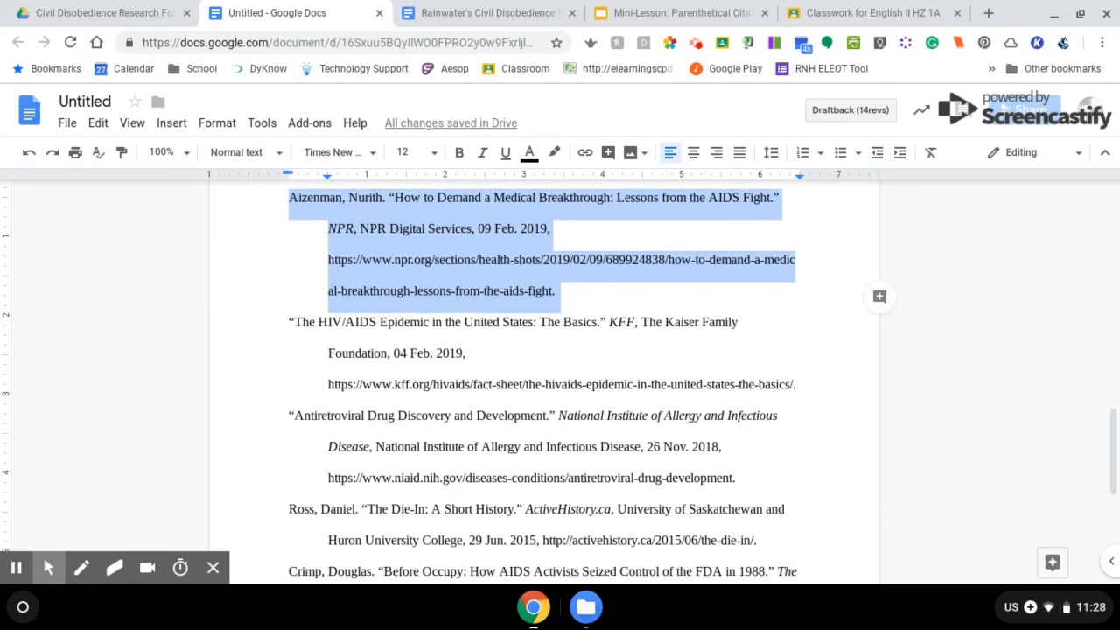
Move the Antiretroviral and Crimp citations above The HIV/AIDS Epidemic entry
click(275, 416)
drag(275, 417, 744, 479)
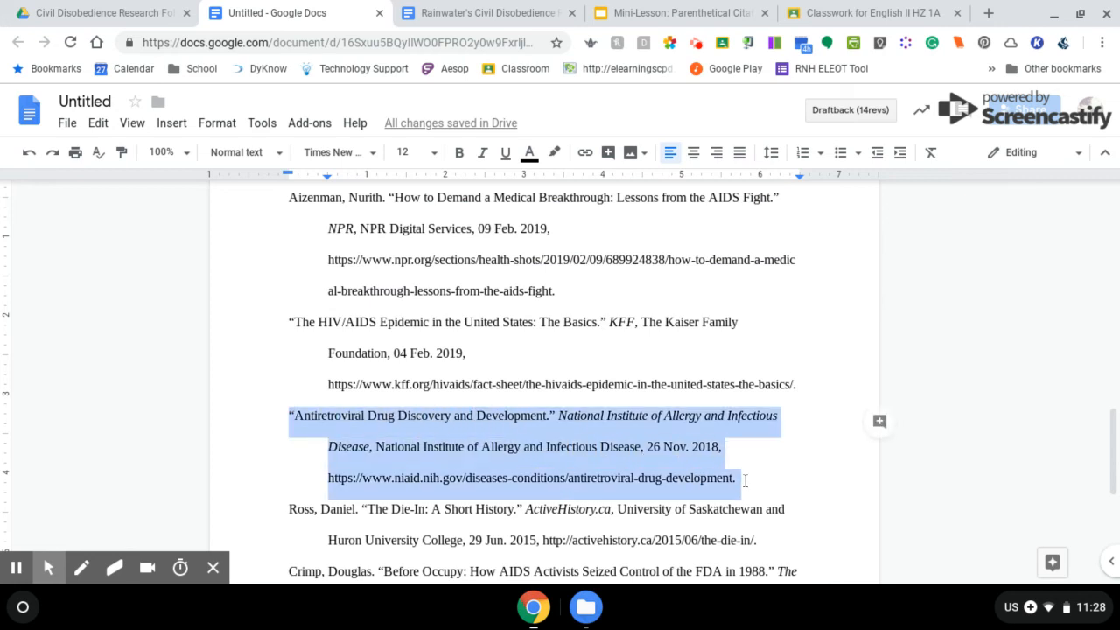
drag(296, 423, 260, 329)
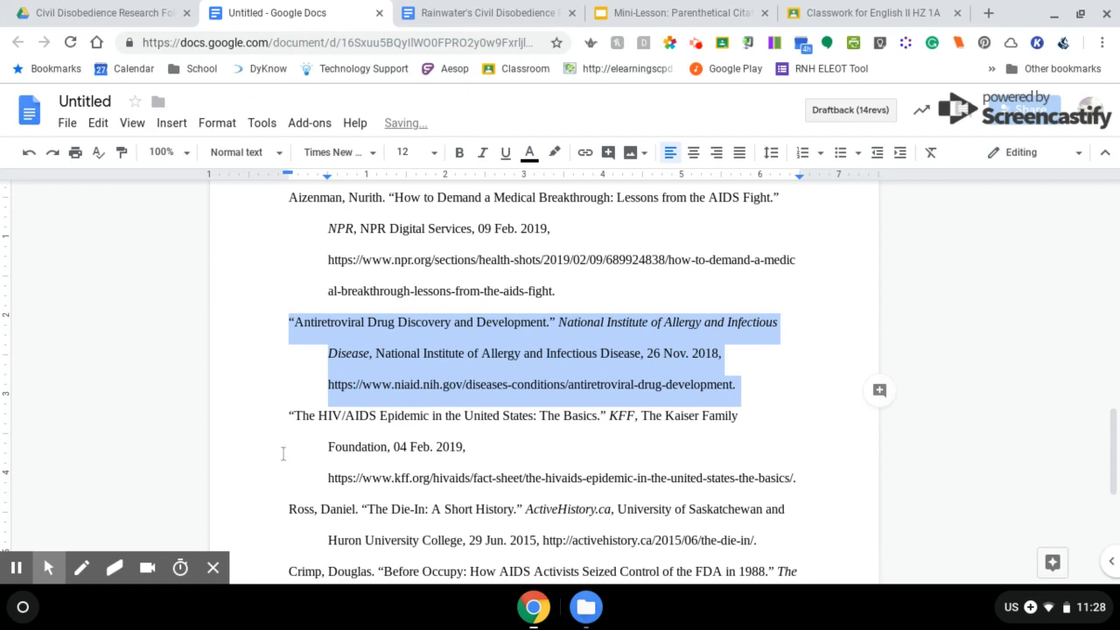
scroll(273, 548, down, 4)
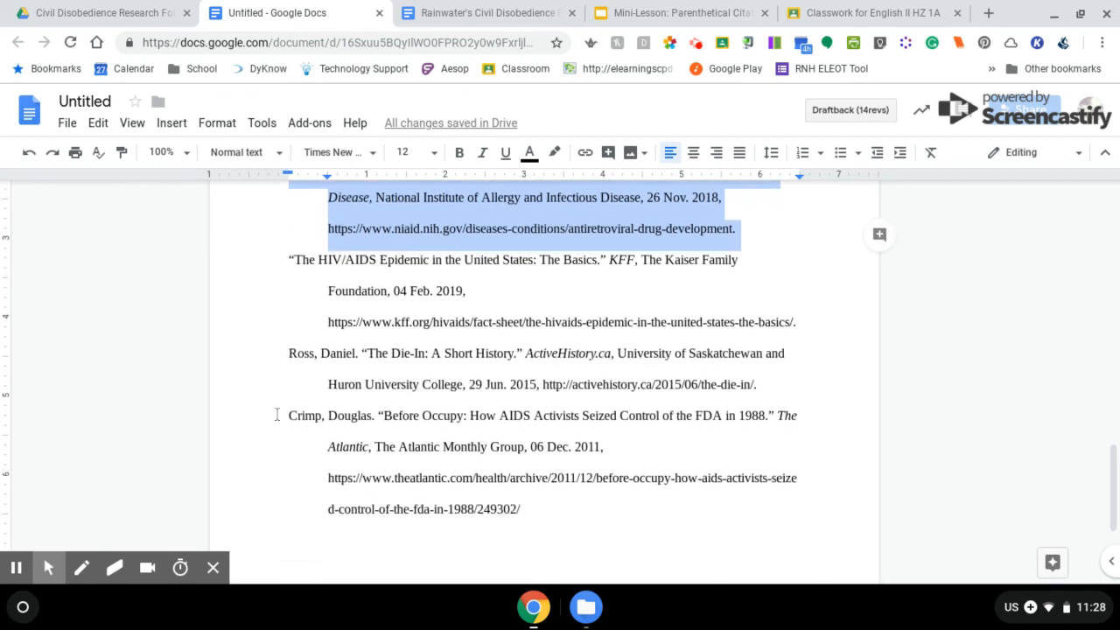
drag(290, 415, 527, 506)
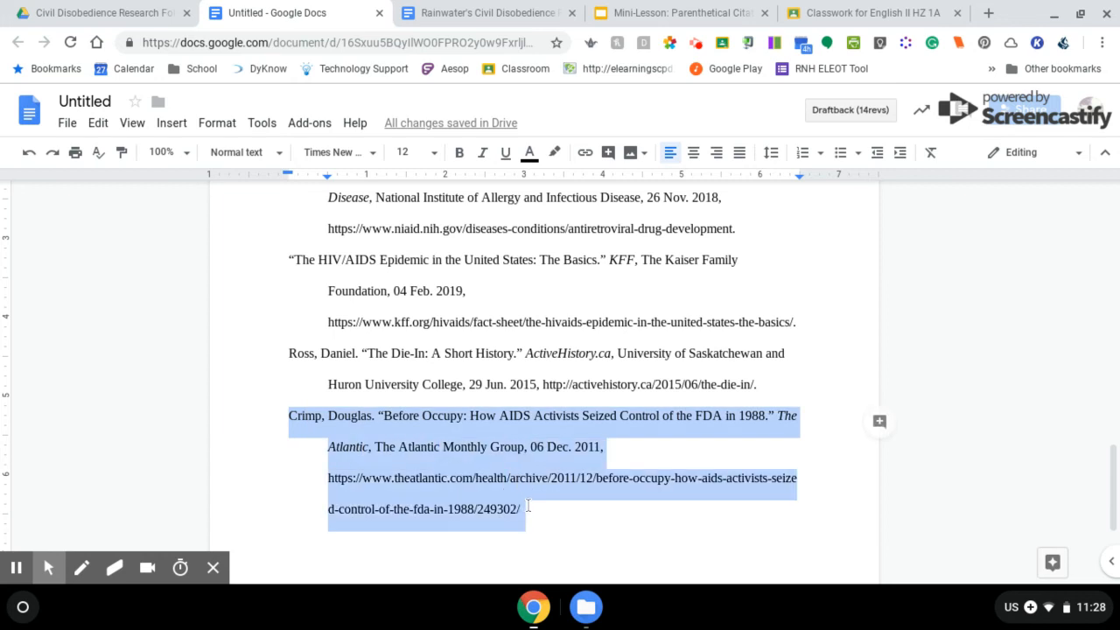
scroll(446, 374, up, 2)
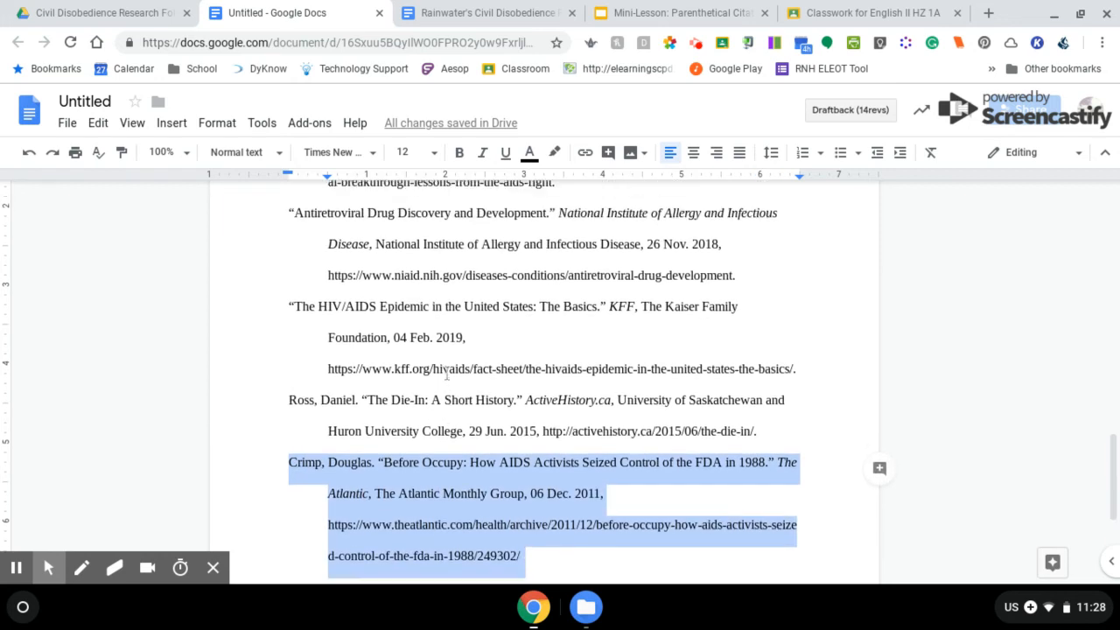
drag(338, 488, 247, 326)
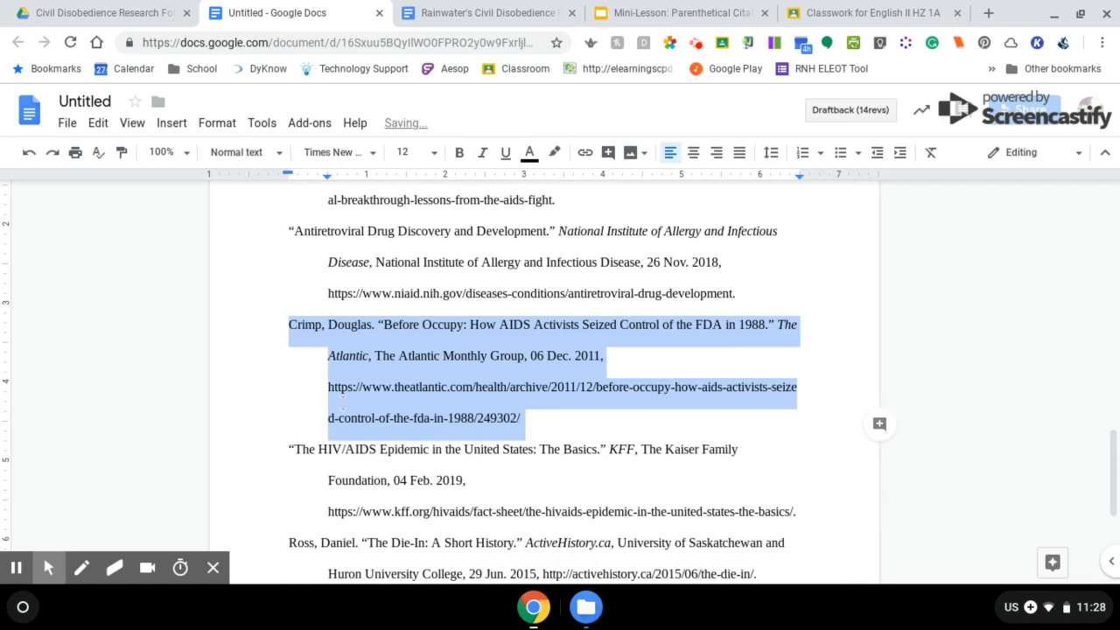
scroll(342, 398, down, 3)
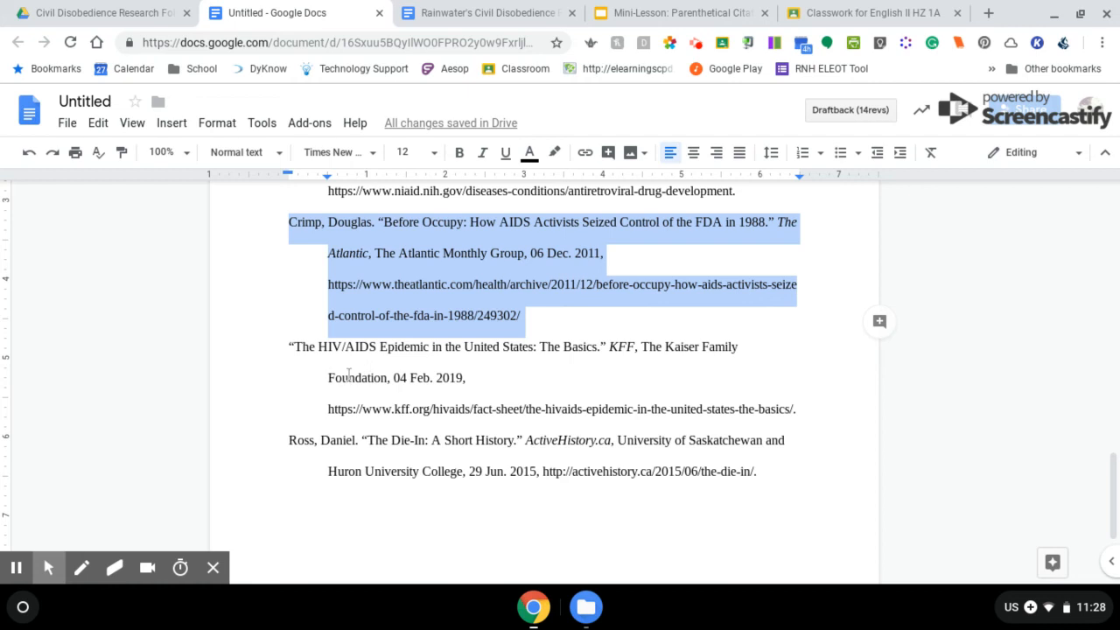
scroll(313, 465, down, 2)
scroll(313, 465, down, 2)
scroll(313, 464, up, 5)
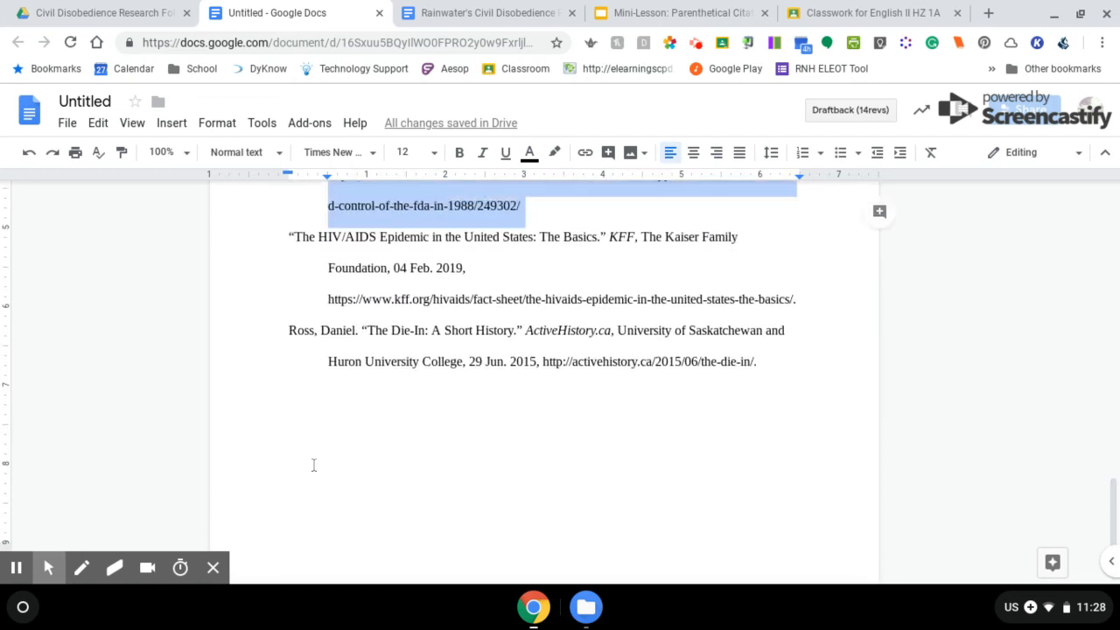
scroll(314, 464, up, 3)
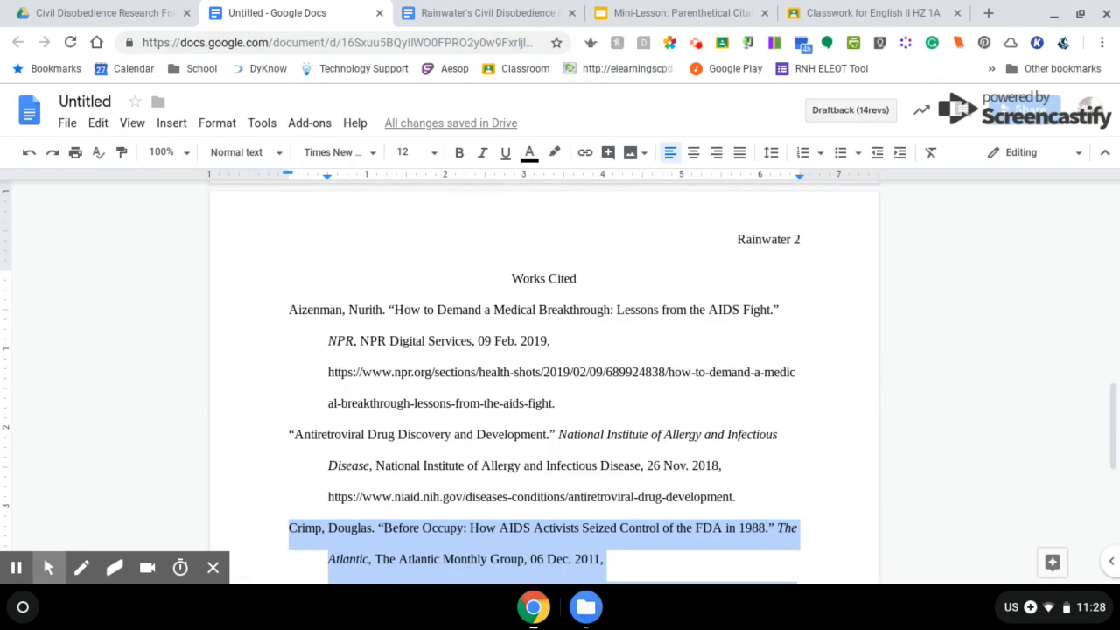
click(270, 304)
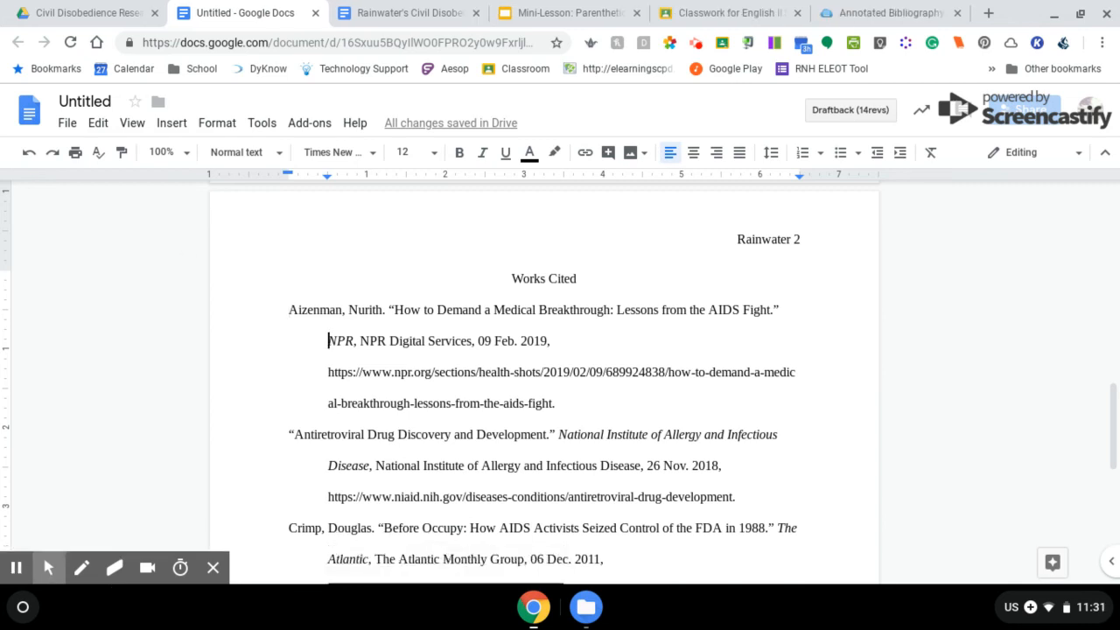
Add an empty line after the Aizenman entry, keeping its NPR URL unlinked
click(575, 405)
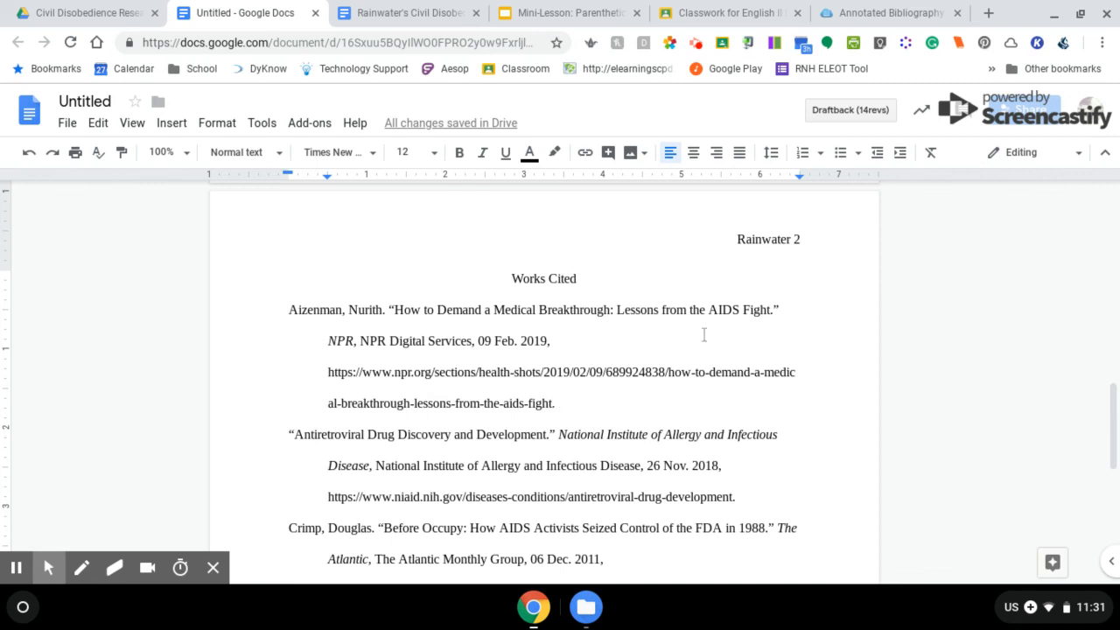
key(Return)
key(ctrl+z)
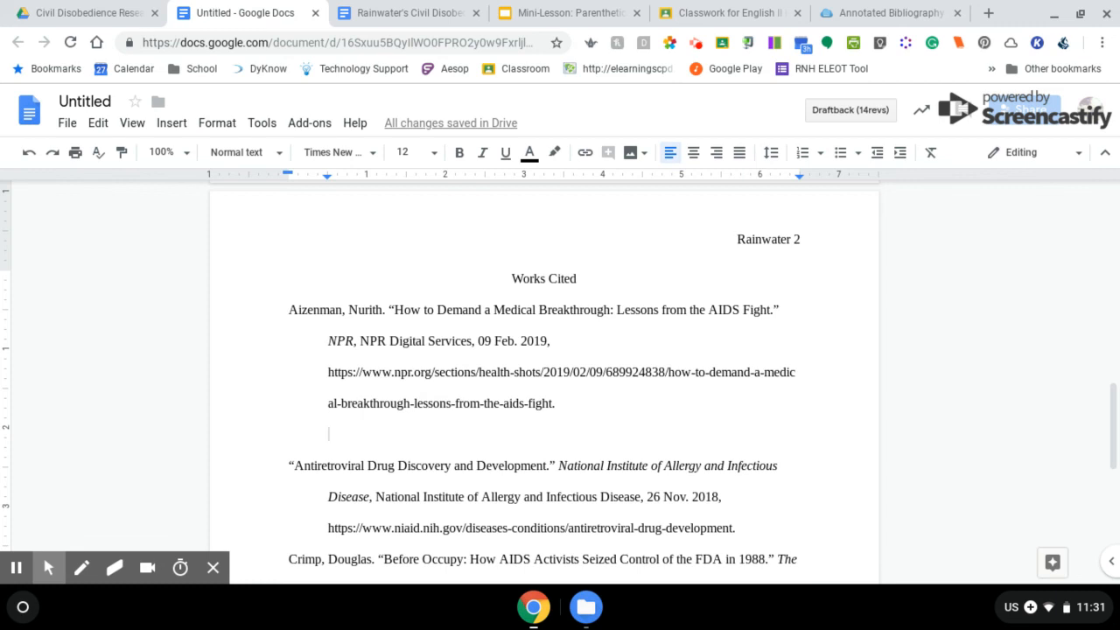
Copy the NPR source summary paragraph from the Research Log, then return to the essay
click(408, 12)
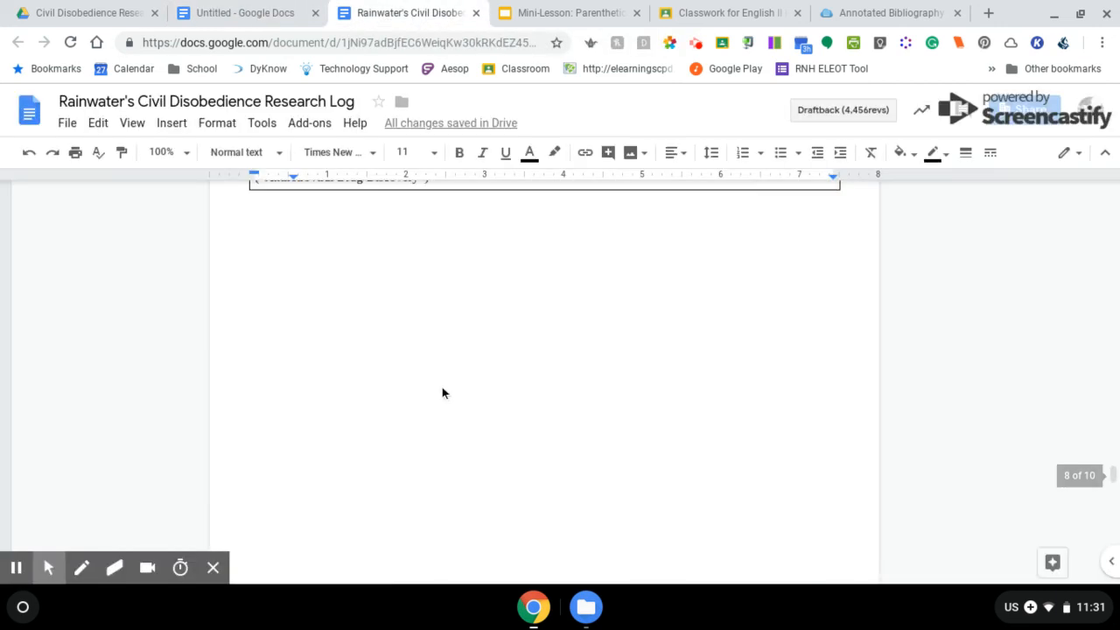
scroll(442, 387, up, 15)
scroll(555, 381, up, 15)
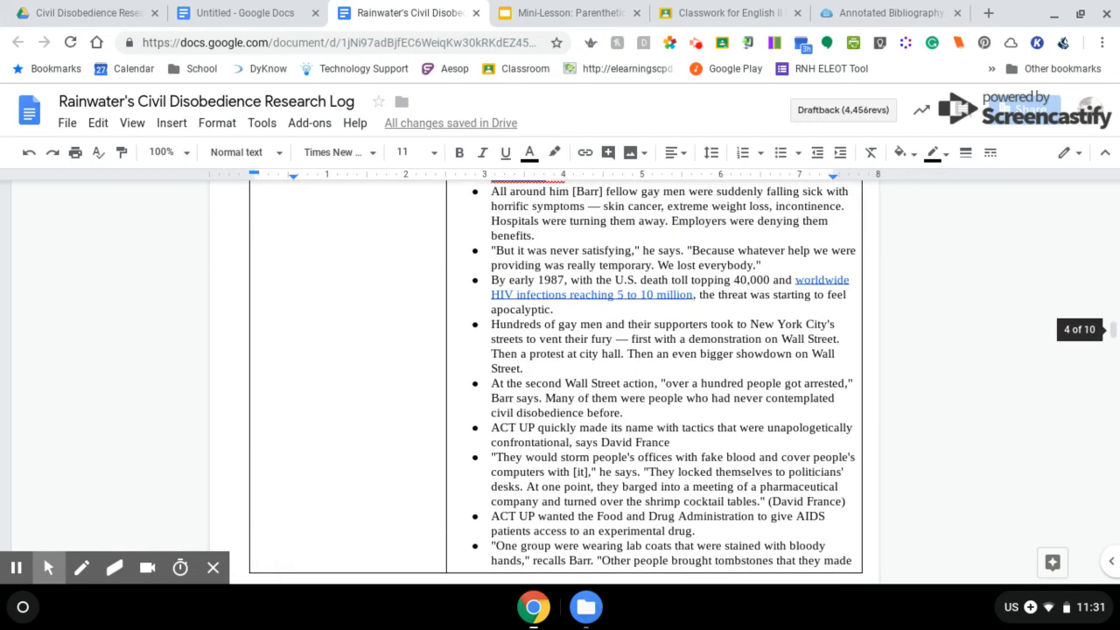
scroll(555, 381, down, 6)
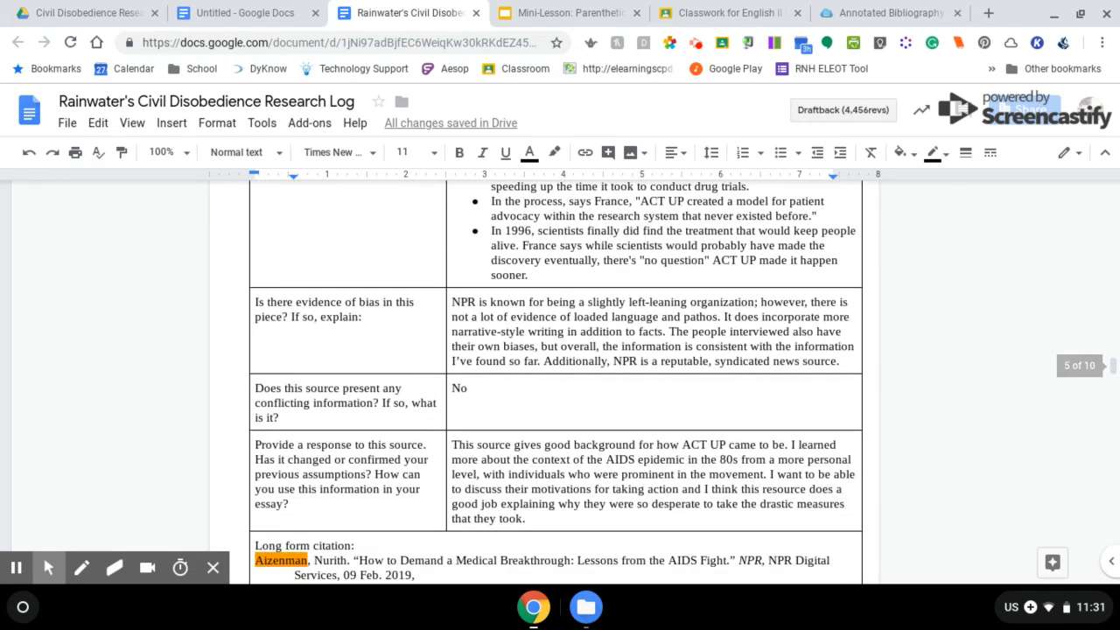
scroll(556, 381, up, 10)
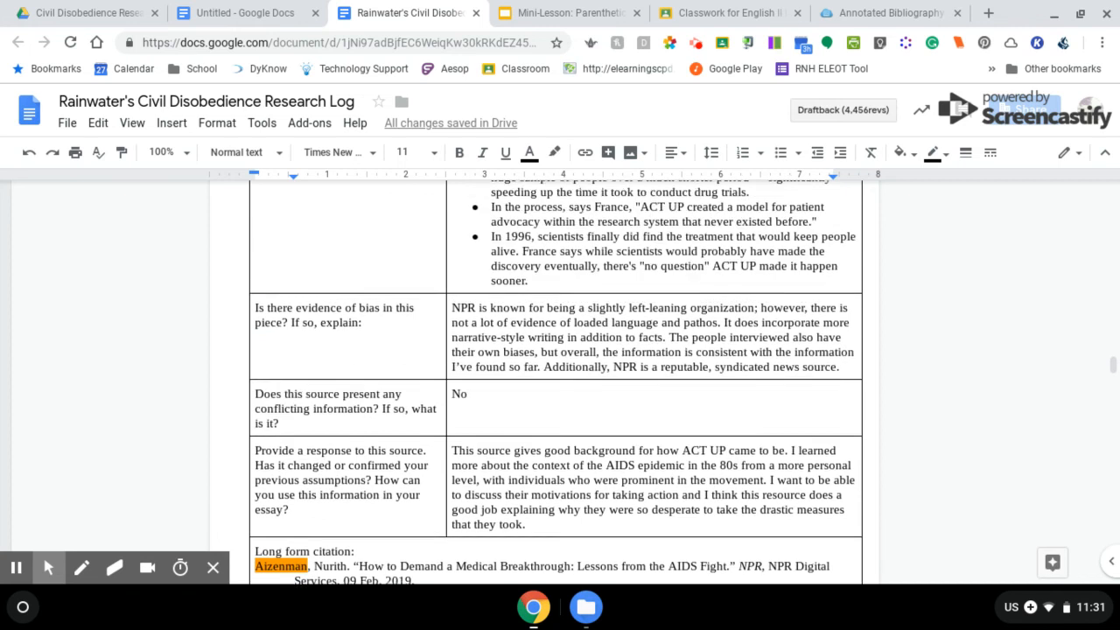
scroll(556, 381, up, 15)
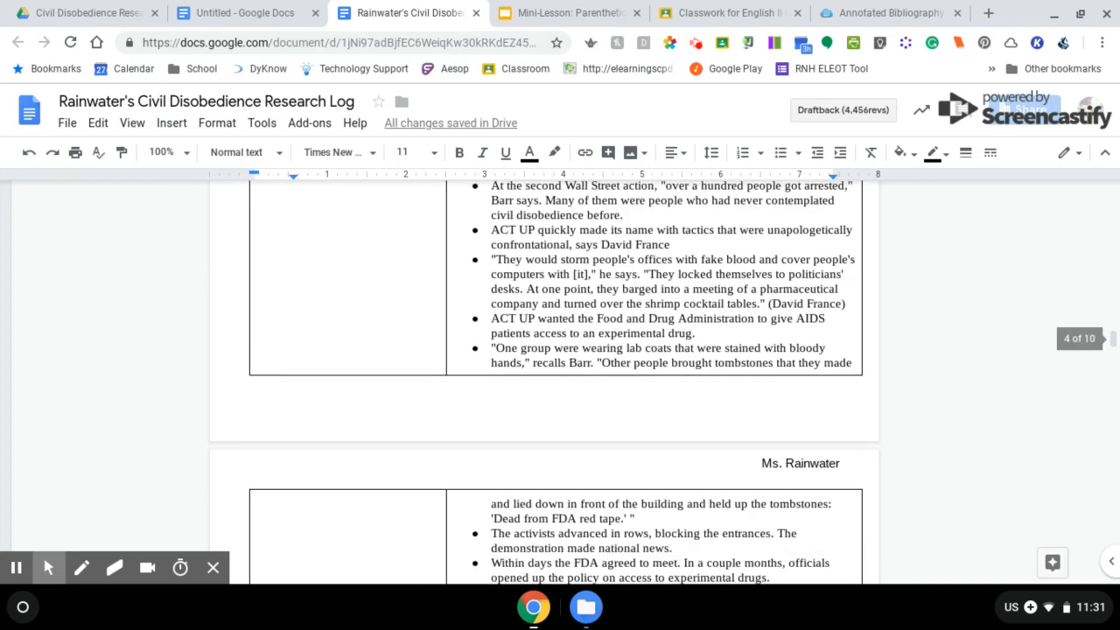
scroll(555, 382, up, 5)
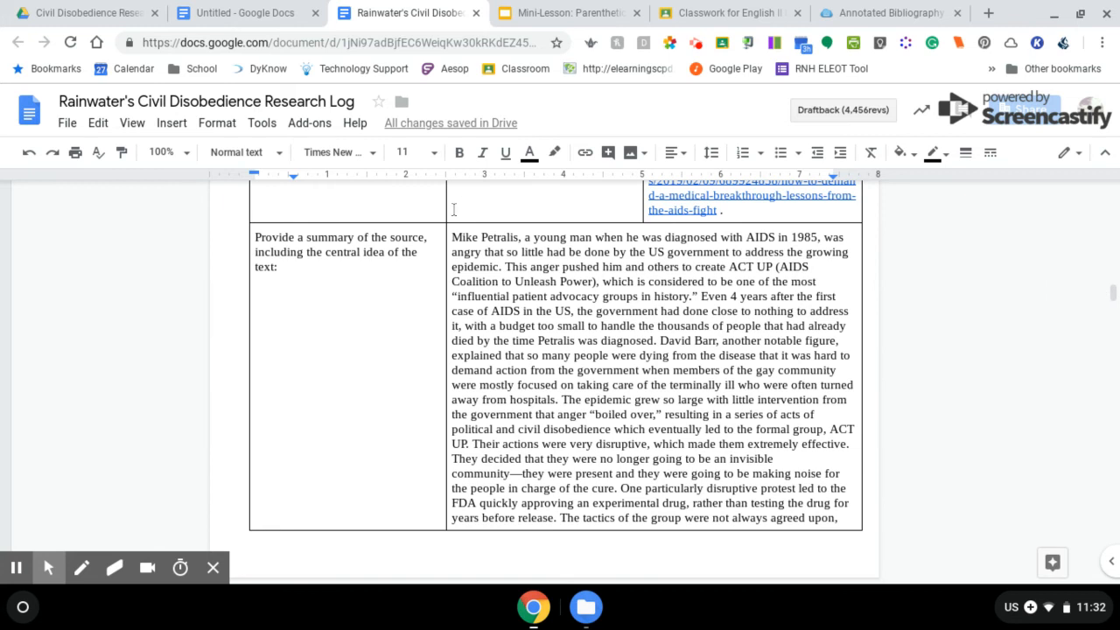
drag(452, 238, 612, 529)
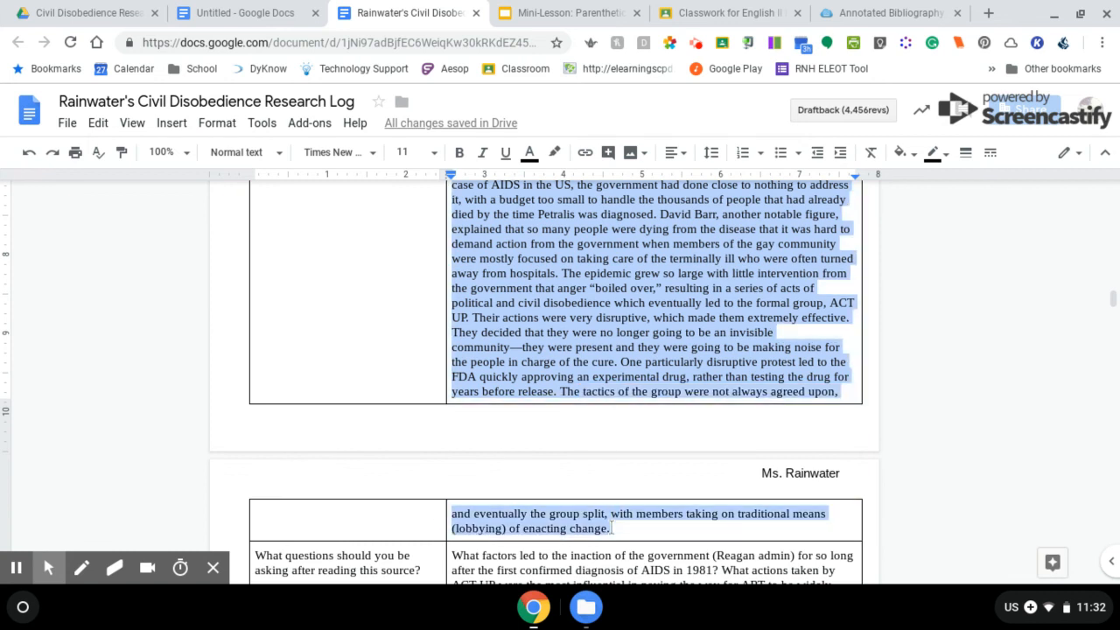
click(245, 13)
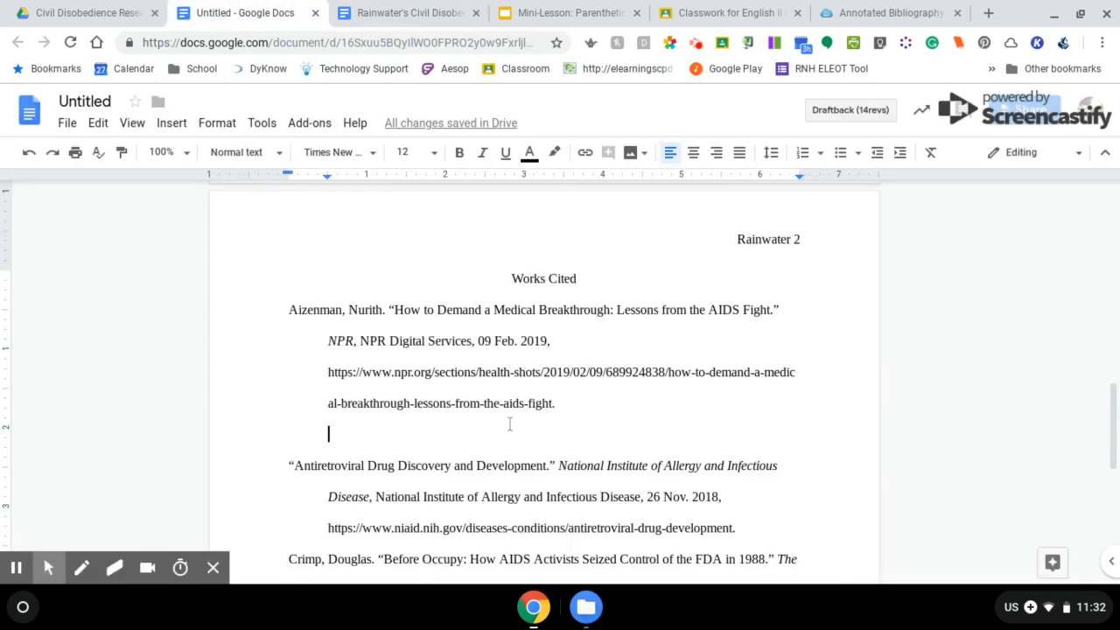
Paste the summary paragraph under the Aizenman entry and set it to 12 pt
key(ctrl+v)
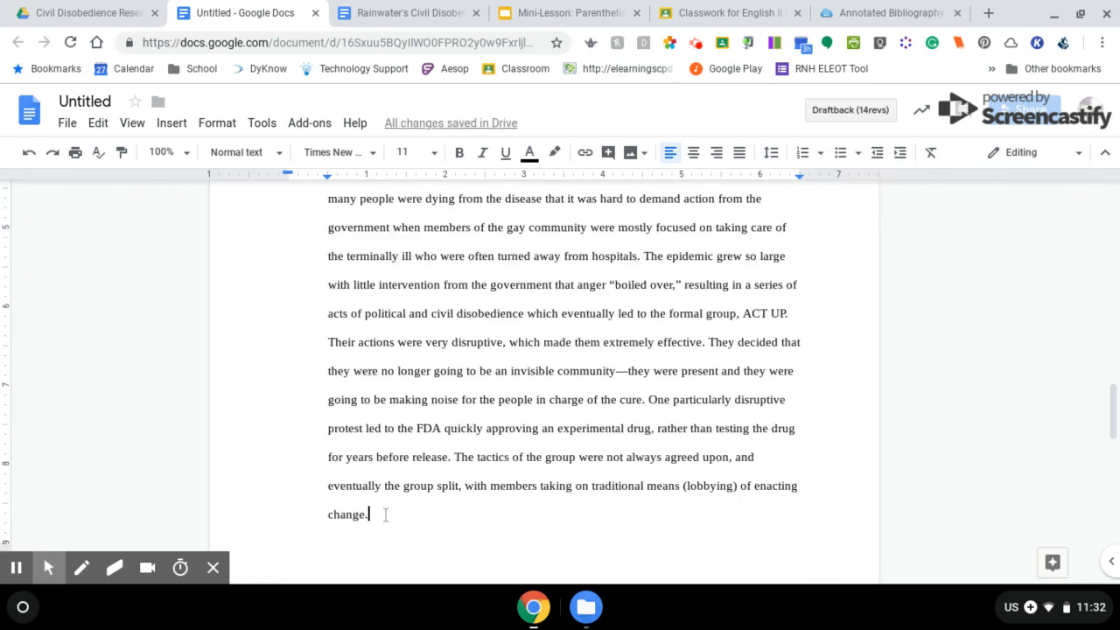
drag(383, 517, 315, 344)
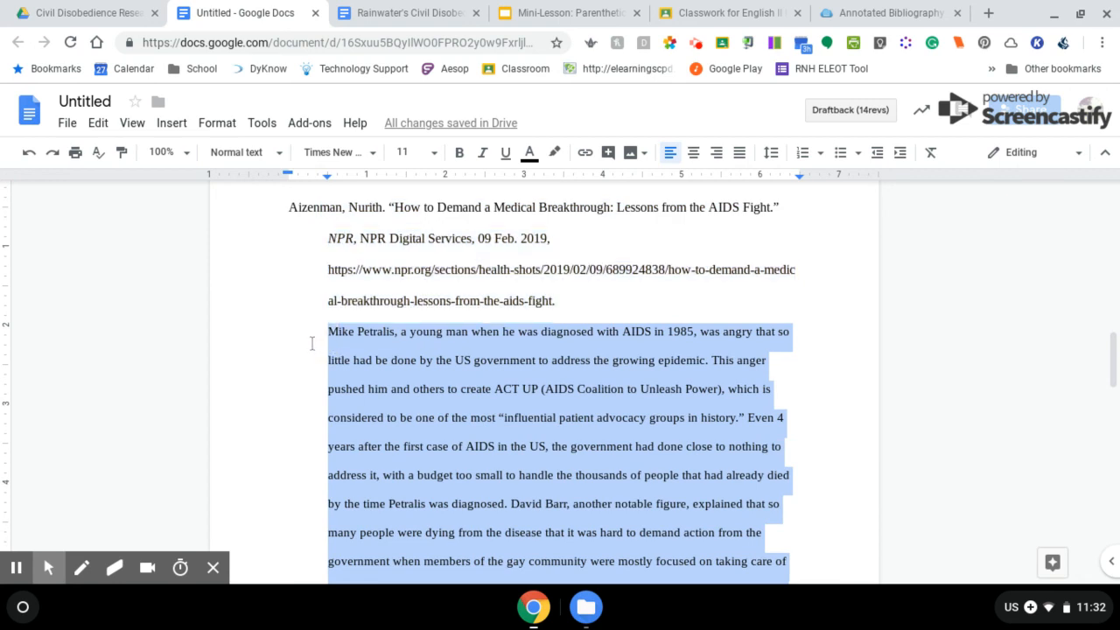
click(410, 153)
text(12)
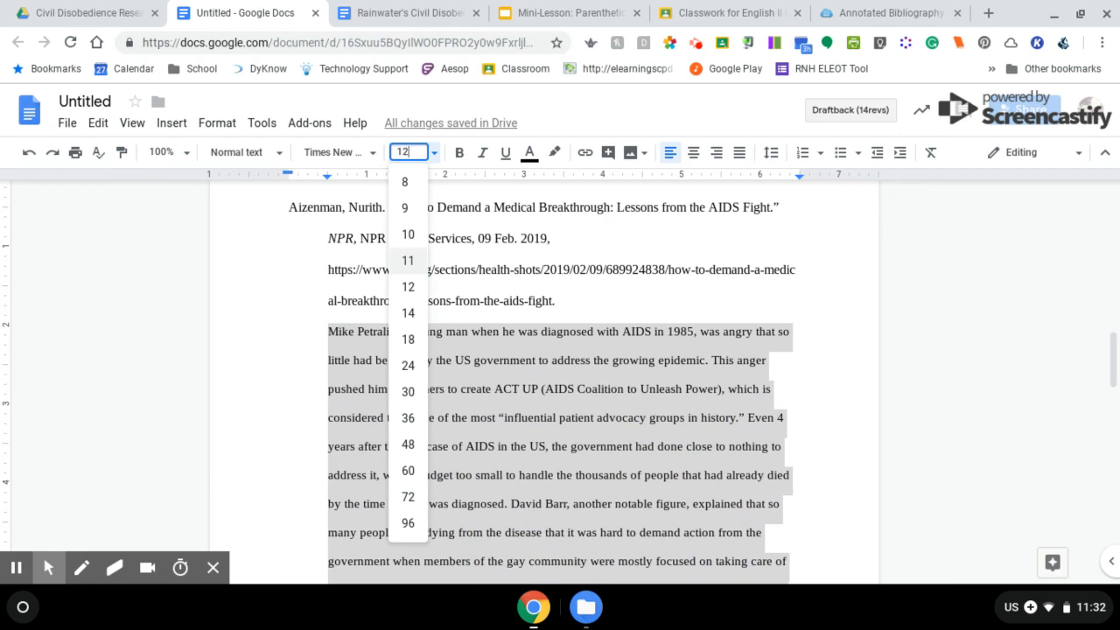
key(Return)
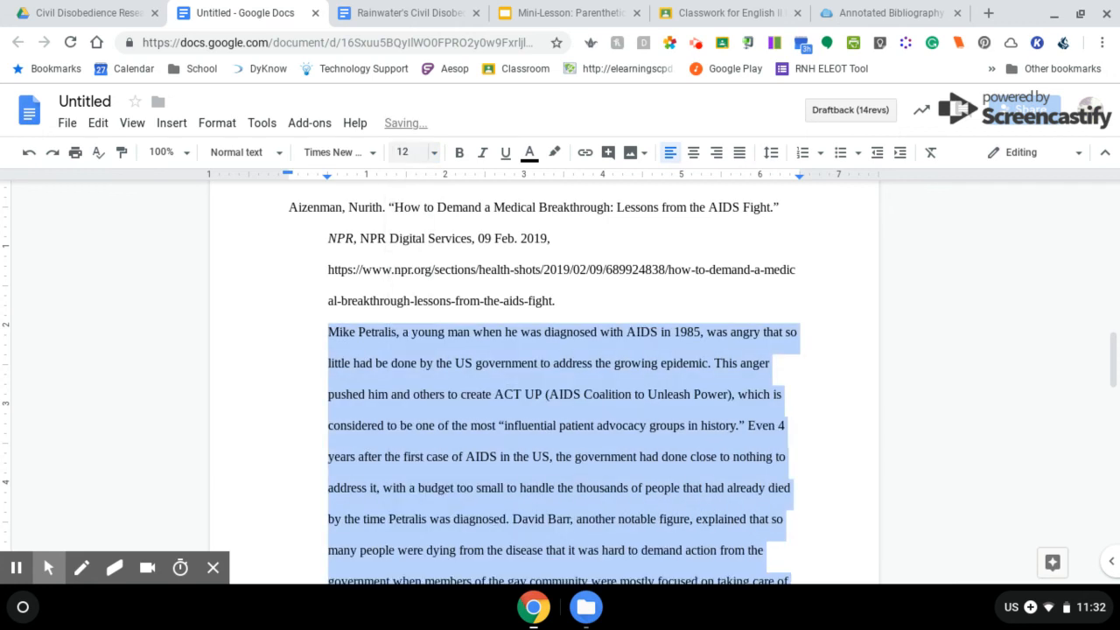
Add a blank line after the pasted summary paragraph
click(448, 455)
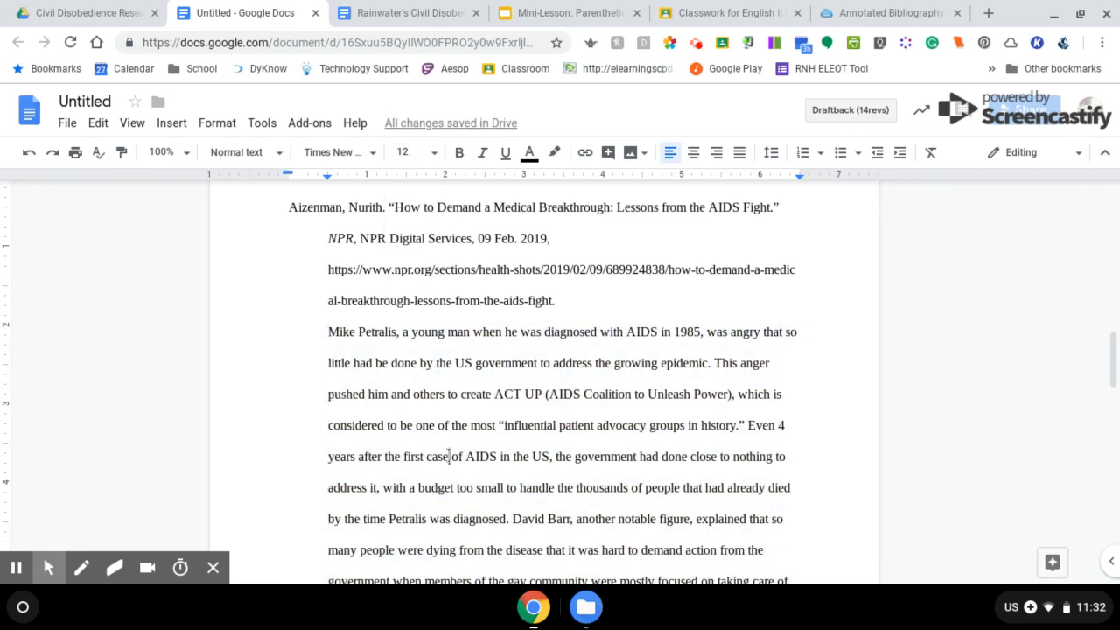
scroll(448, 456, down, 1)
scroll(448, 456, down, 3)
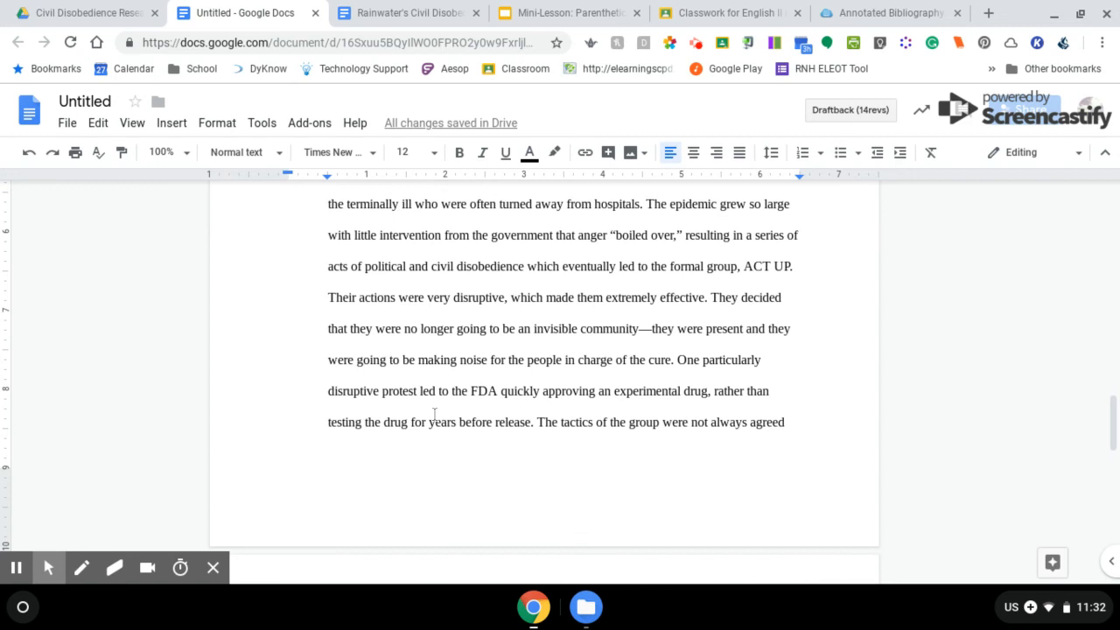
scroll(434, 413, down, 3)
click(444, 407)
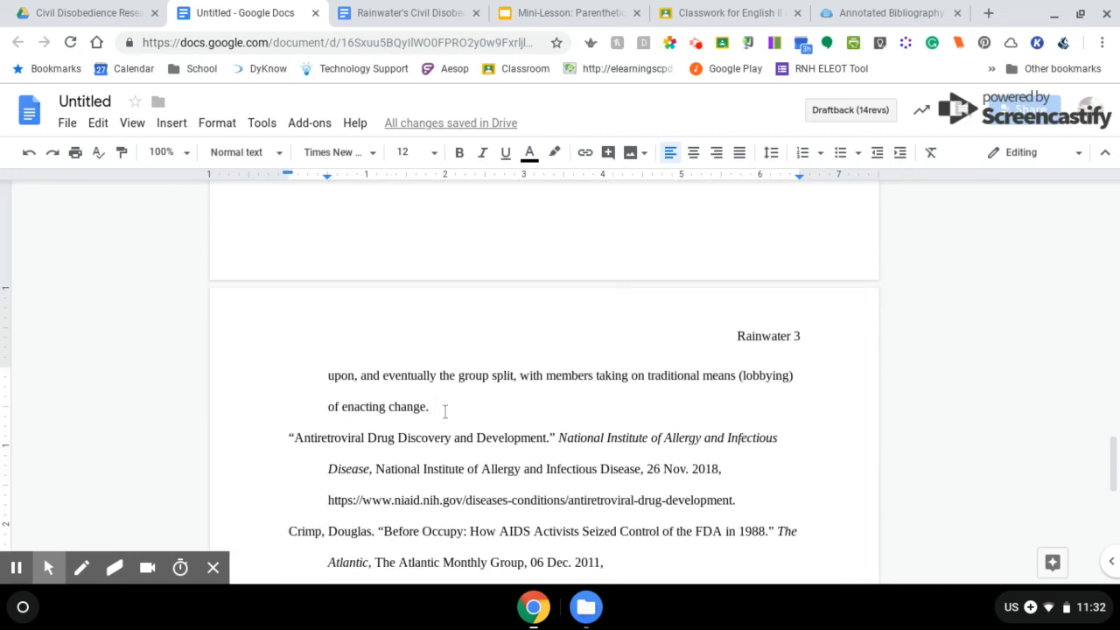
key(Return)
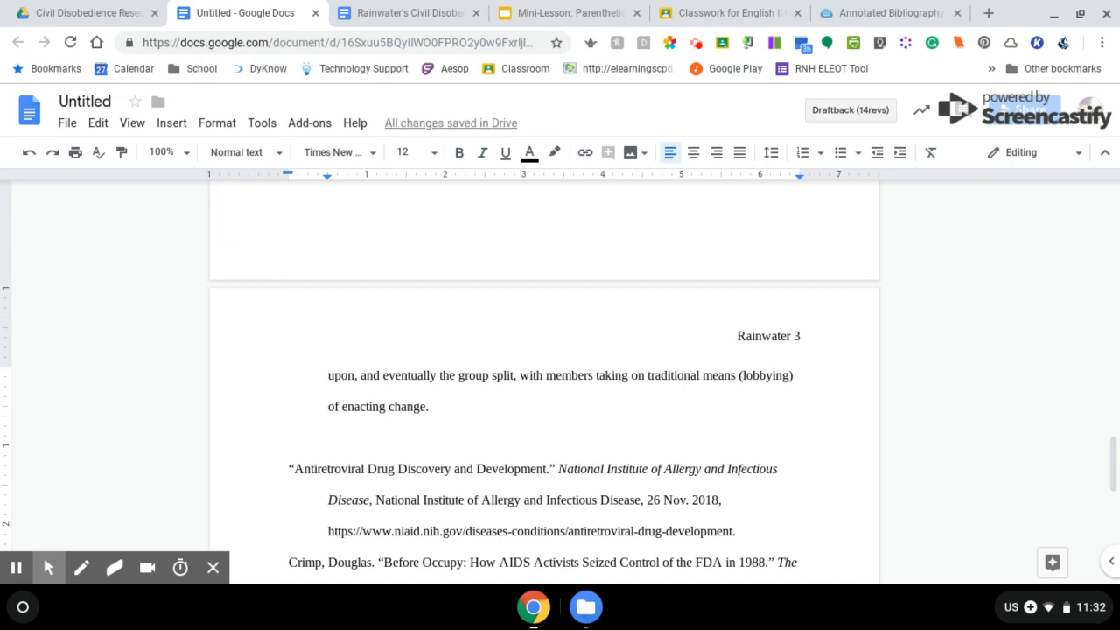
Copy the NPR bias explanation paragraph from the Research Log
click(416, 14)
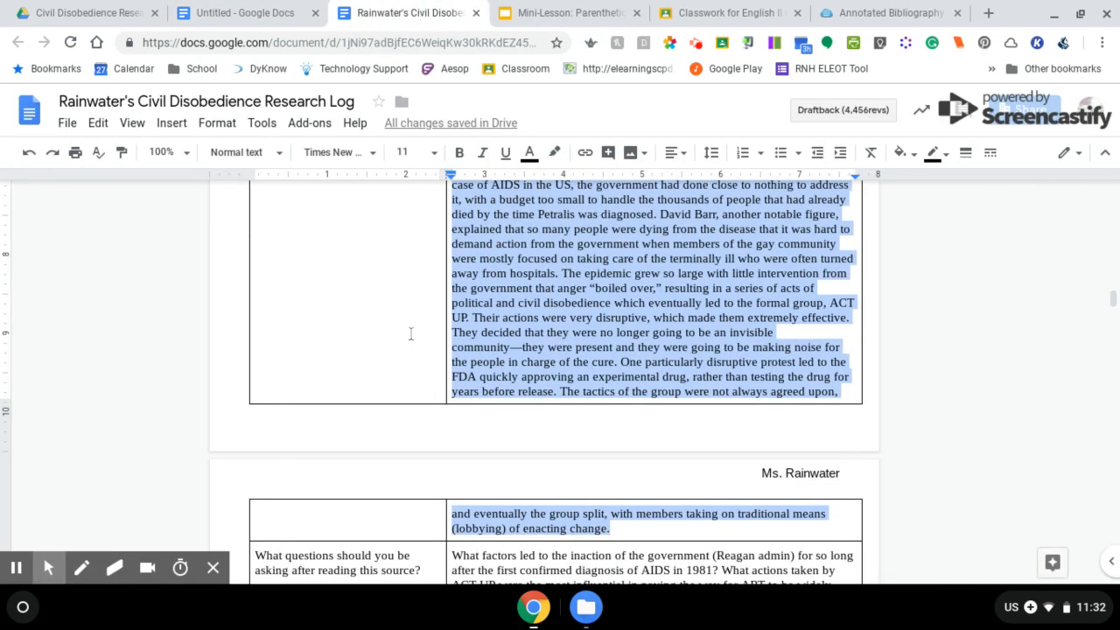
scroll(410, 334, down, 3)
scroll(410, 333, down, 9)
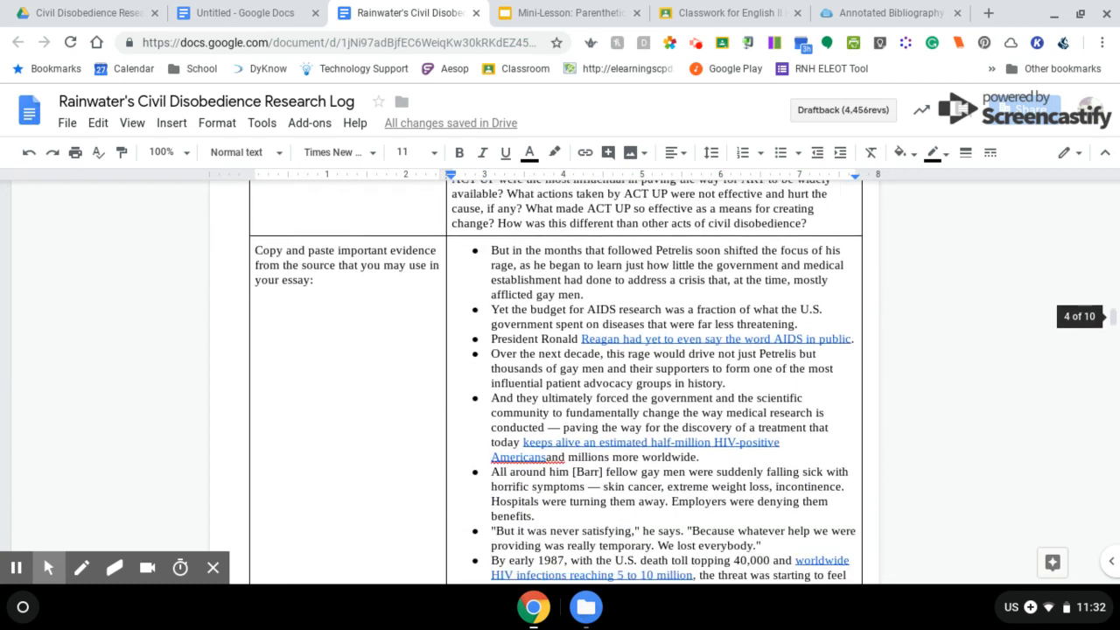
scroll(543, 383, down, 8)
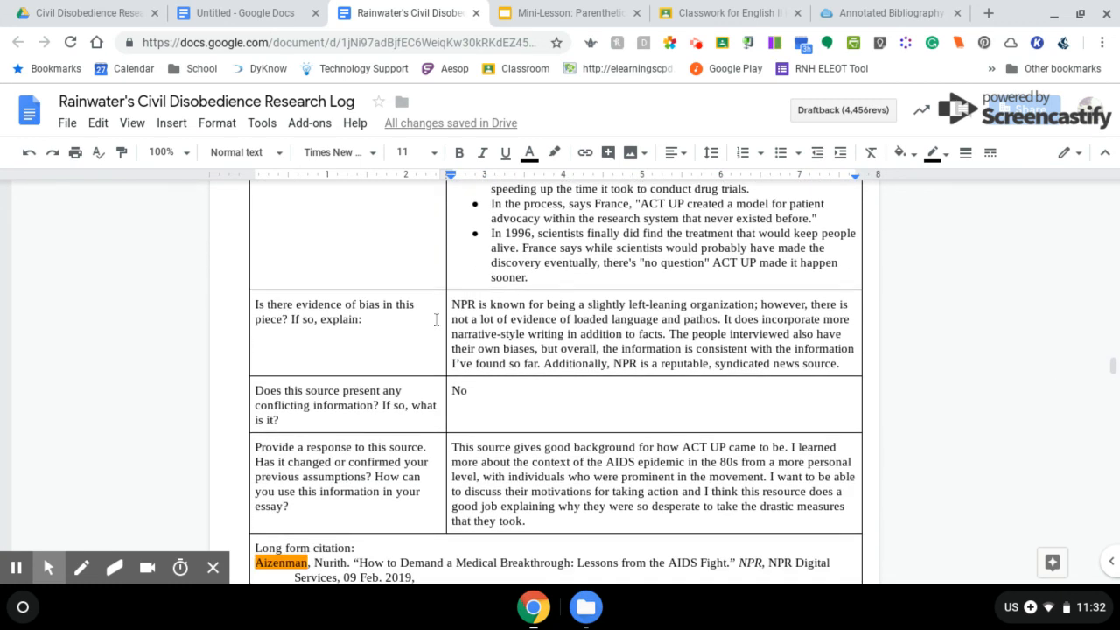
drag(451, 305, 845, 365)
key(ctrl+c)
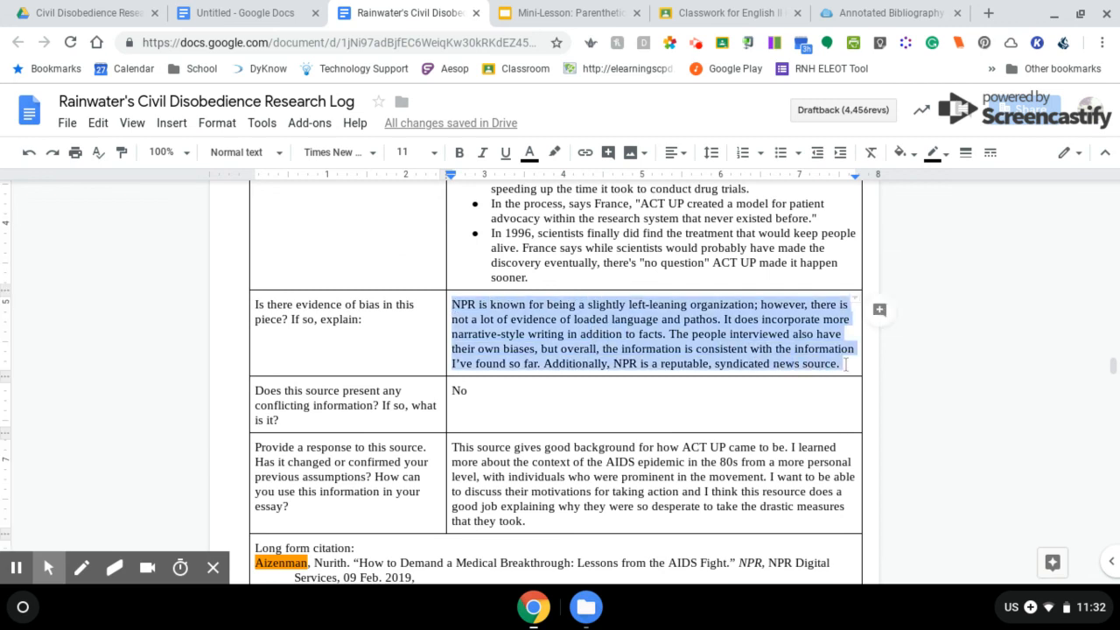
click(263, 10)
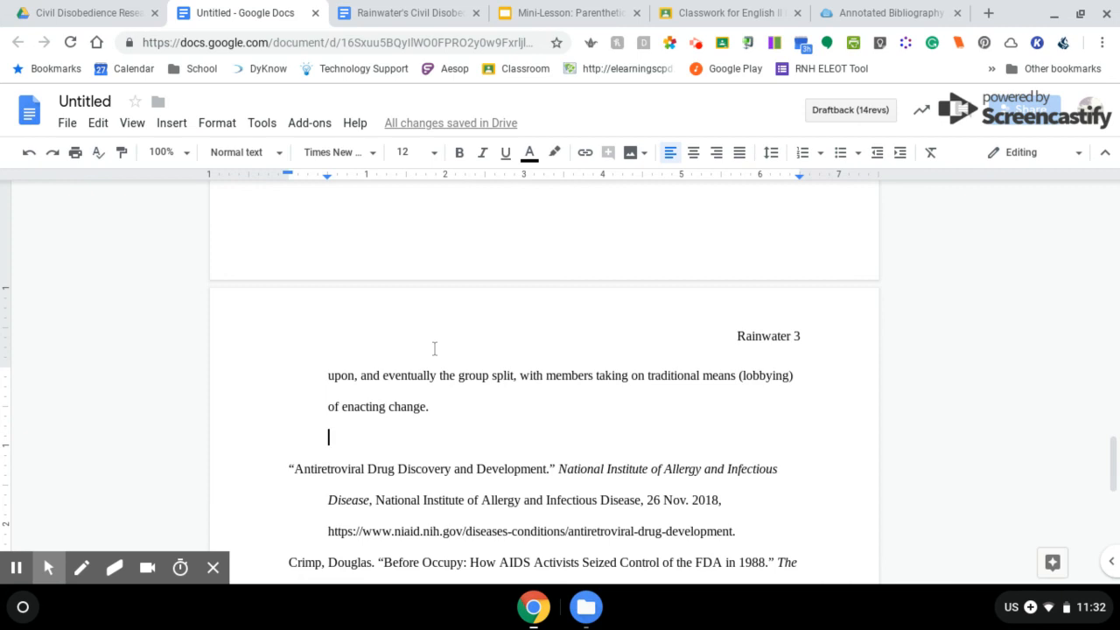
Paste the bias paragraph below the summary and set it to 12 pt
key(ctrl+v)
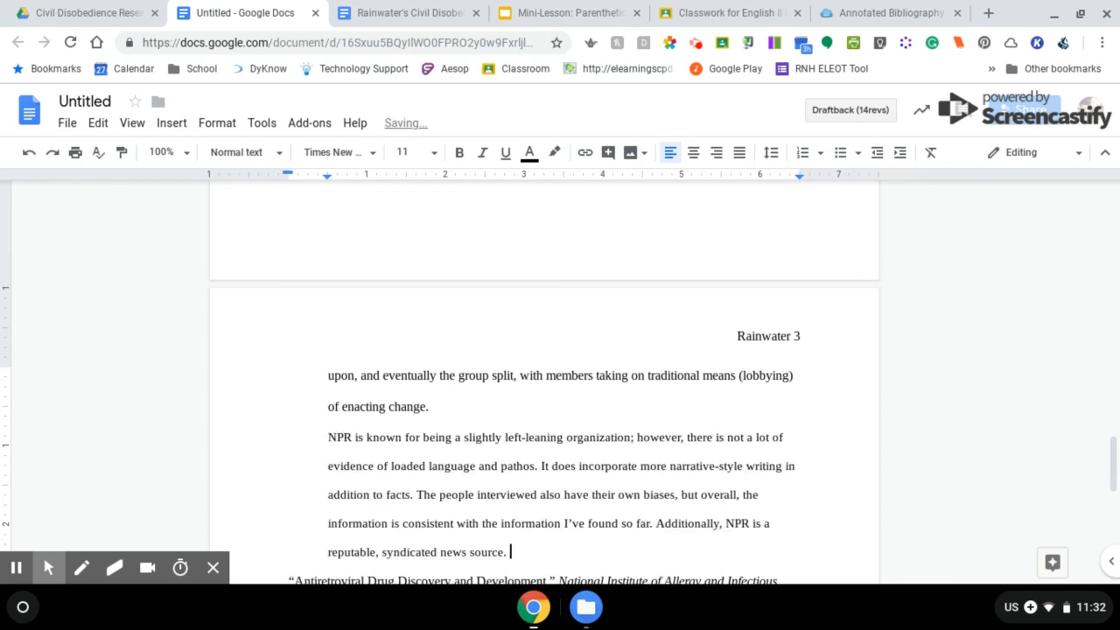
drag(513, 552, 304, 446)
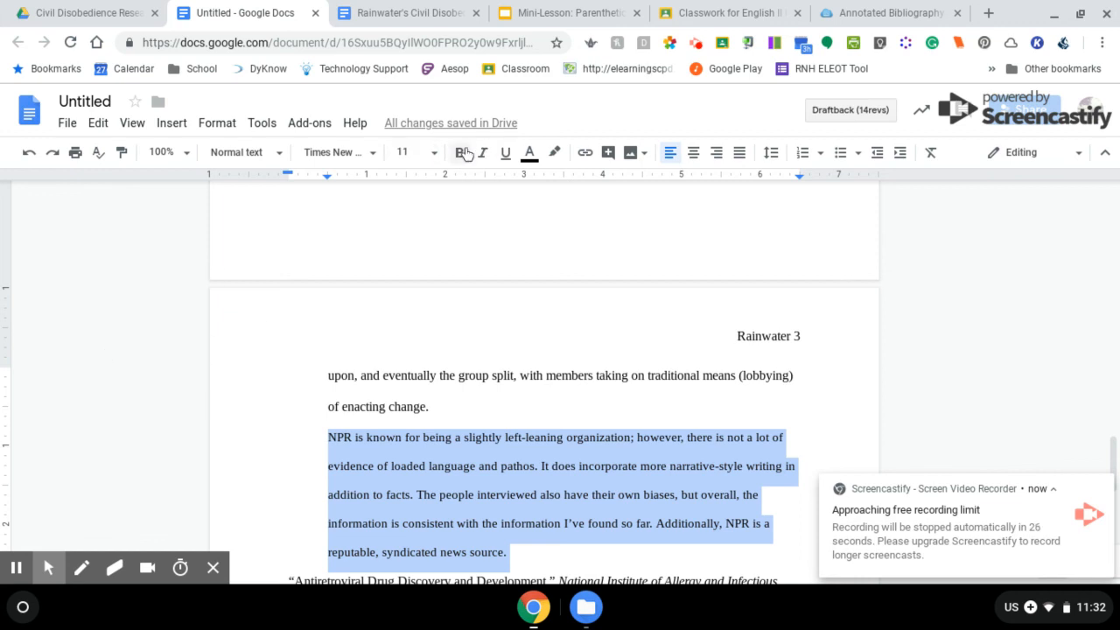
click(402, 152)
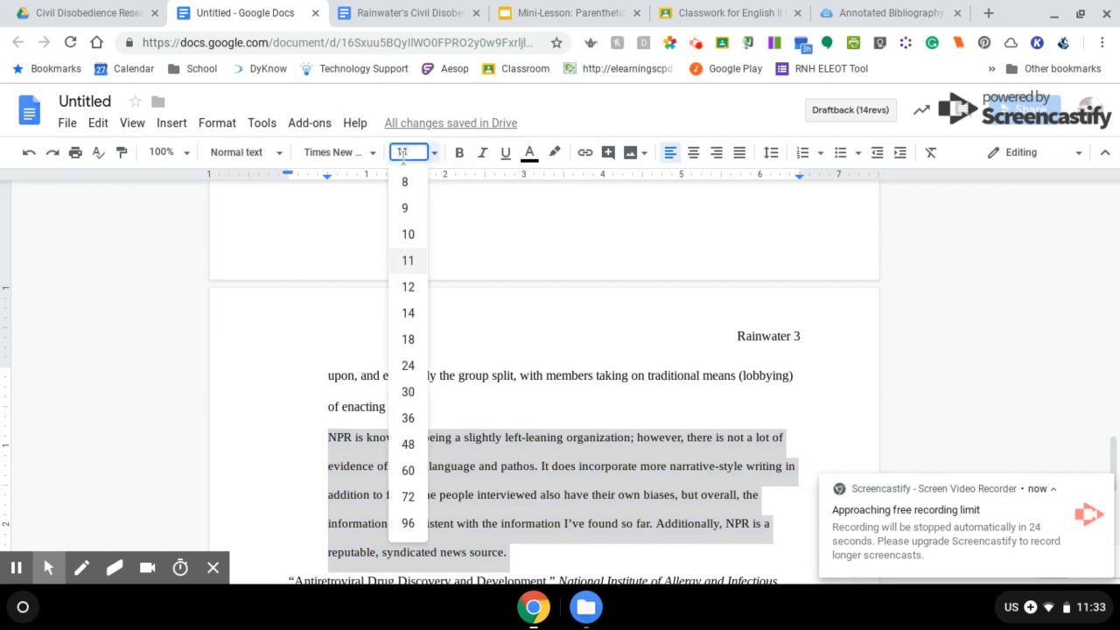
text(12)
key(Return)
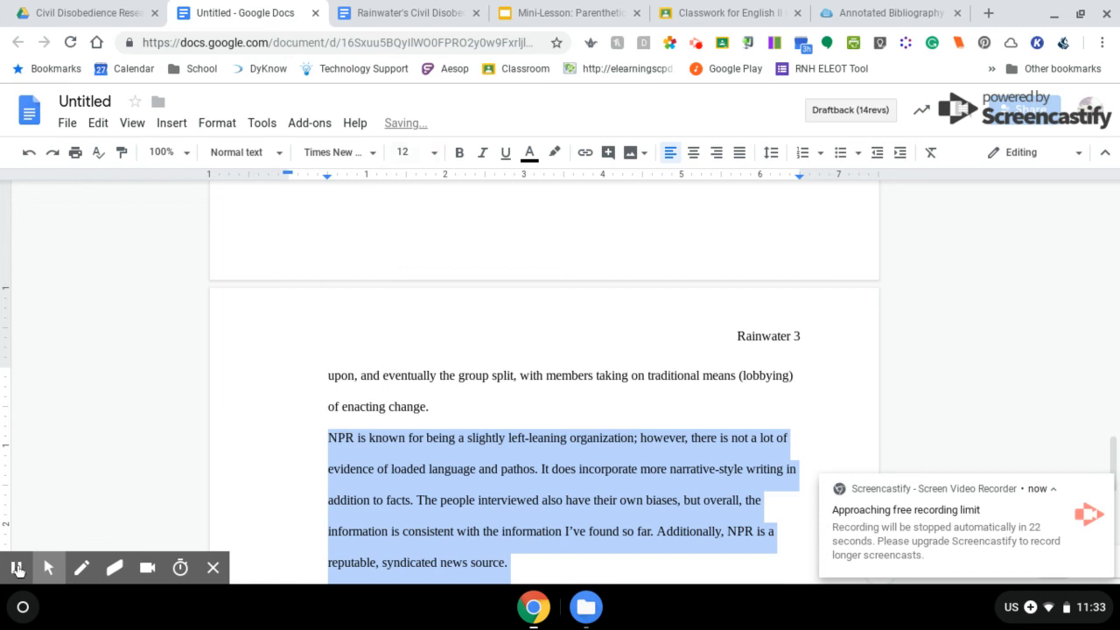